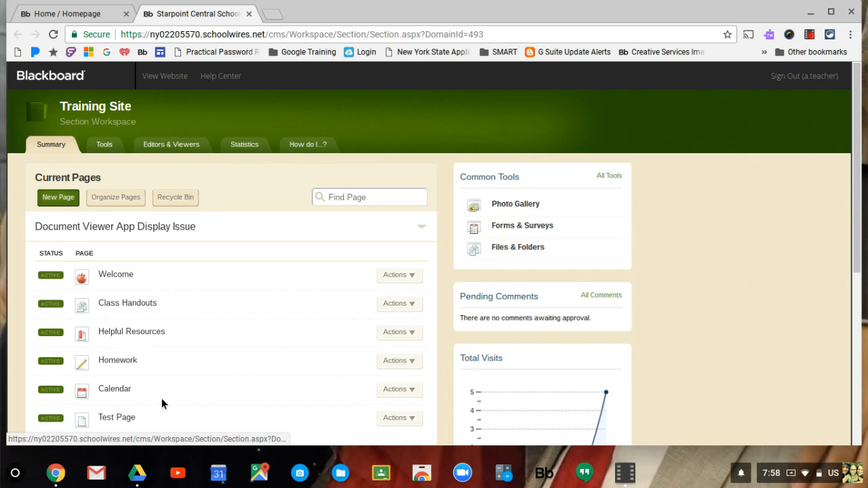
Add a Content app to the empty area of Test Page and open it for editing
click(117, 418)
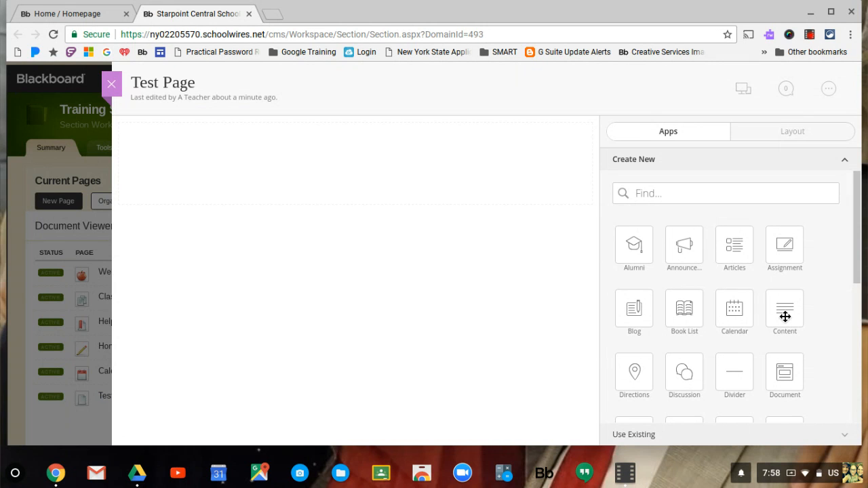
drag(785, 316, 362, 175)
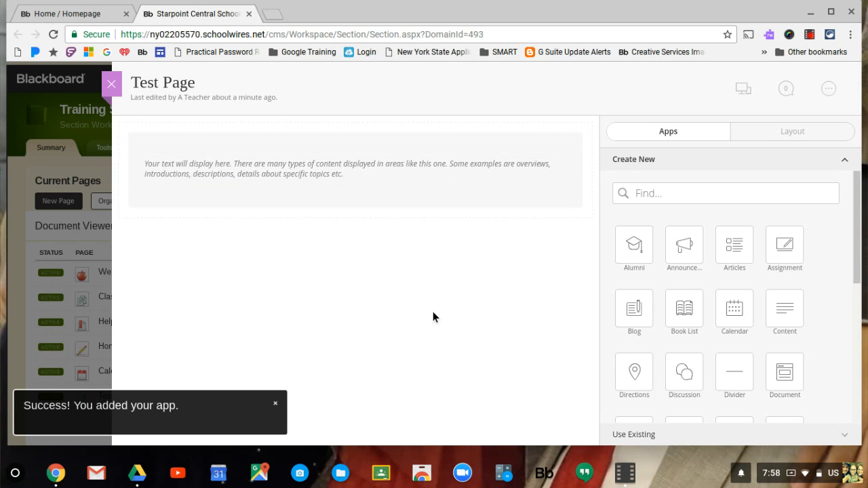
mouse_move(363, 184)
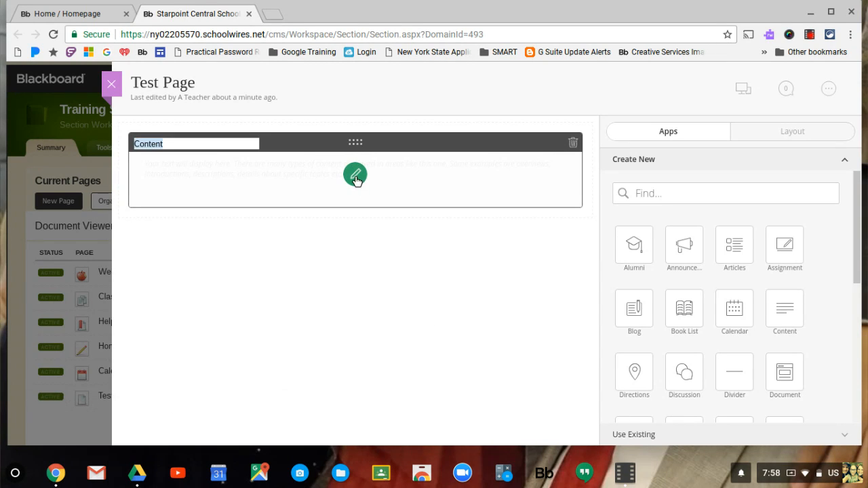
click(355, 176)
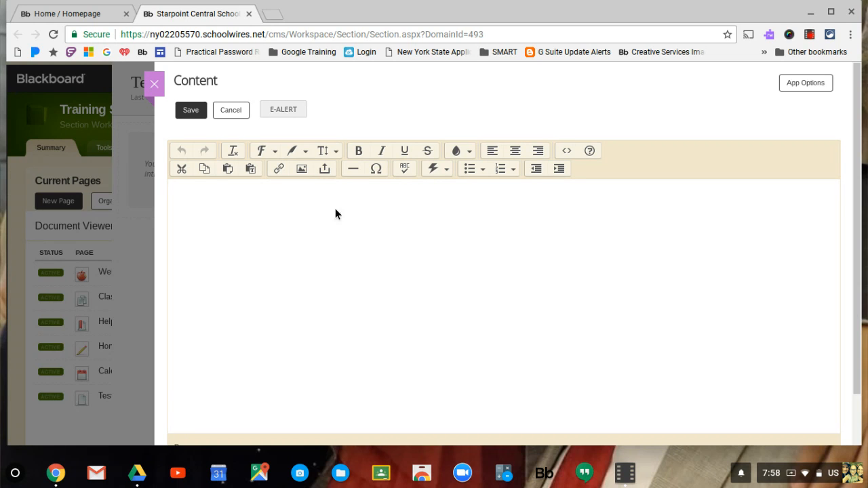
Start inserting an image and review the Cloud Image, Existing Image and Shared Image sources
click(302, 170)
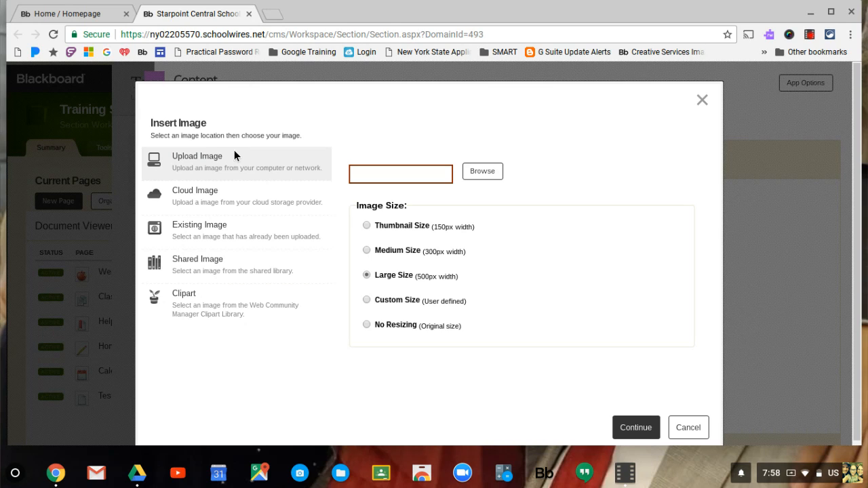
click(207, 190)
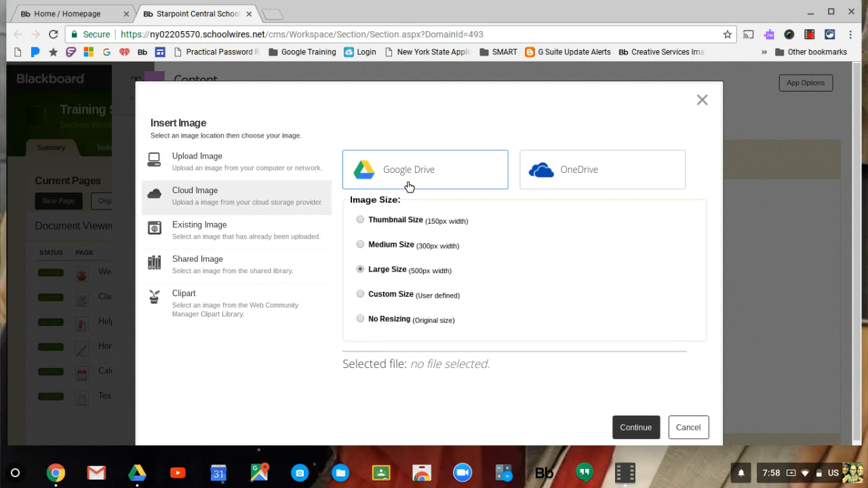
click(214, 230)
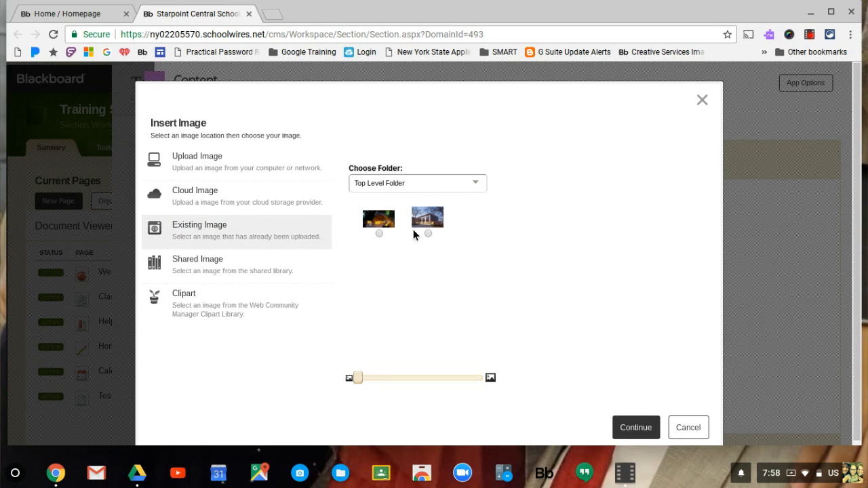
click(210, 262)
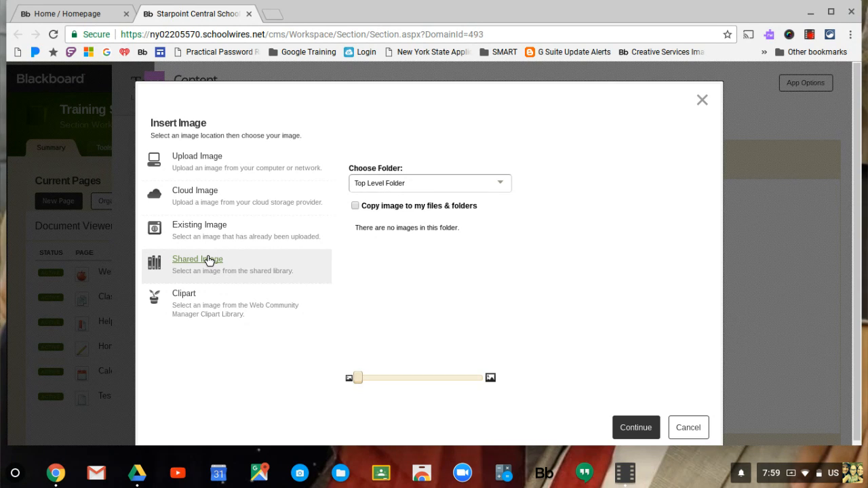
Search the clipart library with a cleared search term in the Academic category, browse the images, and close the image dialog
click(181, 295)
key(BackSpace)
key(BackSpace)
key(BackSpace)
key(BackSpace)
key(BackSpace)
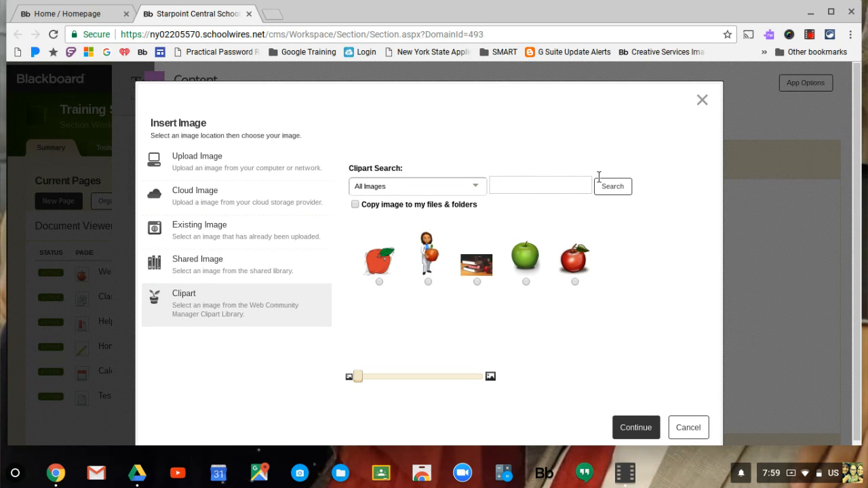
click(464, 192)
click(441, 225)
click(628, 185)
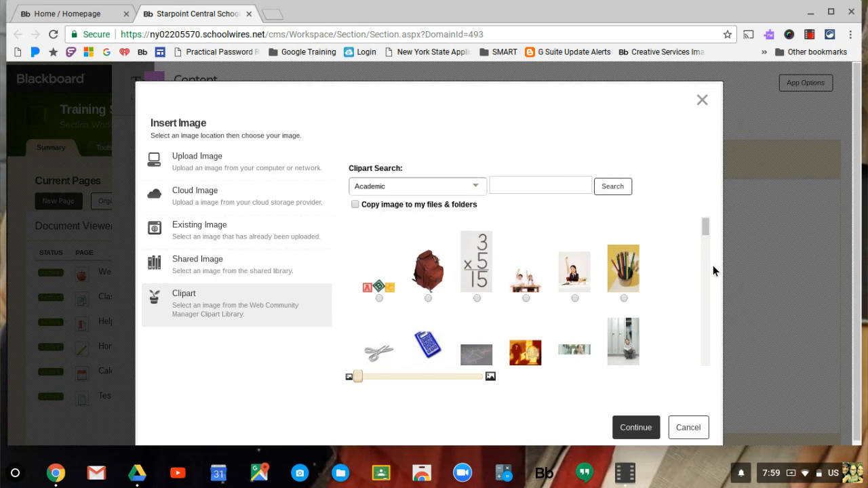
scroll(677, 266, down, 5)
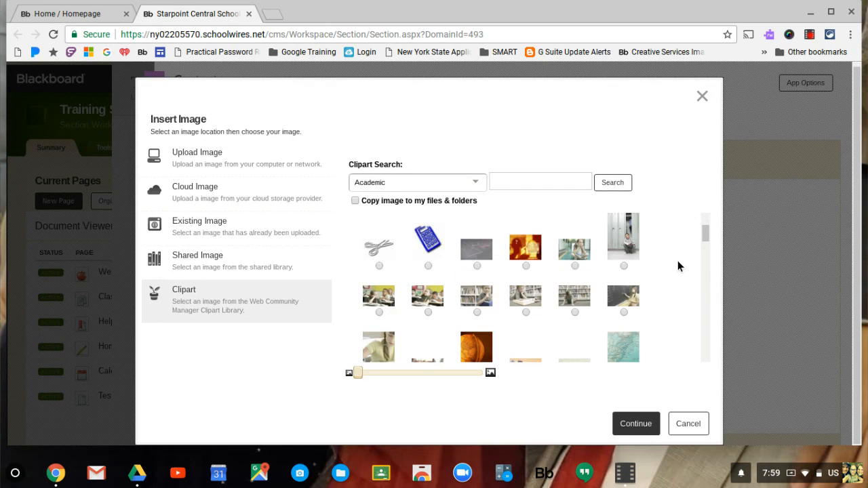
scroll(679, 266, up, 1)
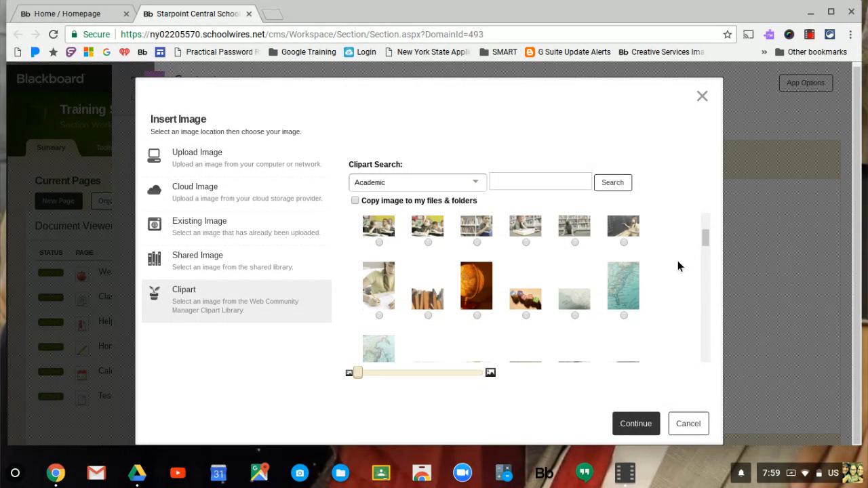
scroll(678, 266, up, 2)
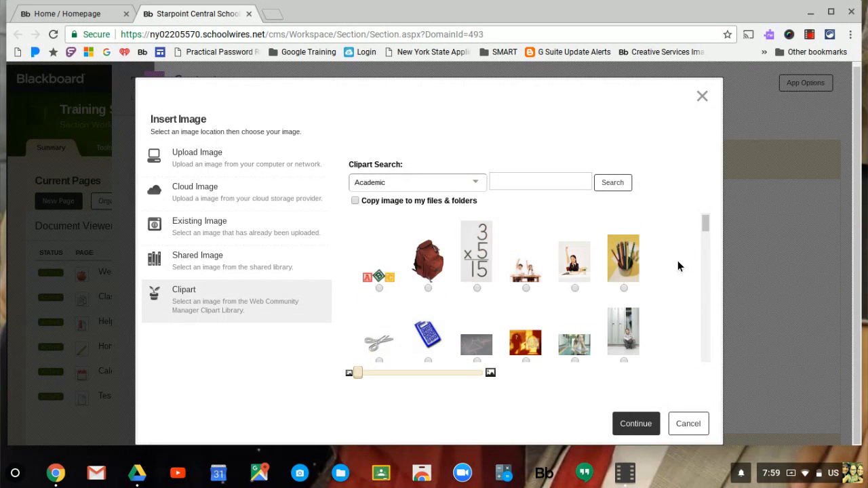
scroll(678, 266, up, 1)
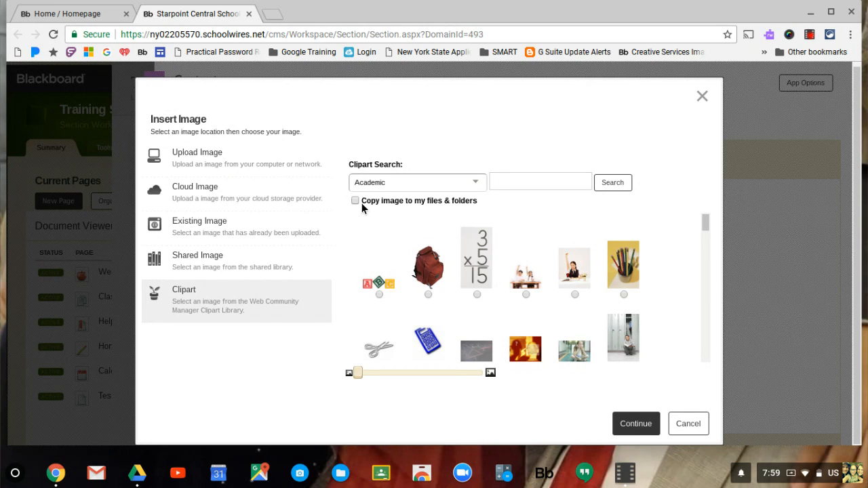
click(702, 97)
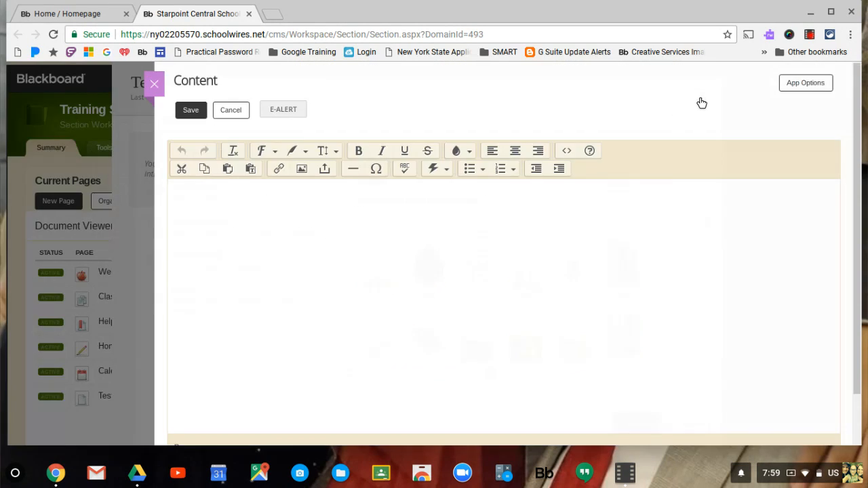
Leave the Test Page editor, view the files stored in Files & Folders, and close that window
click(152, 86)
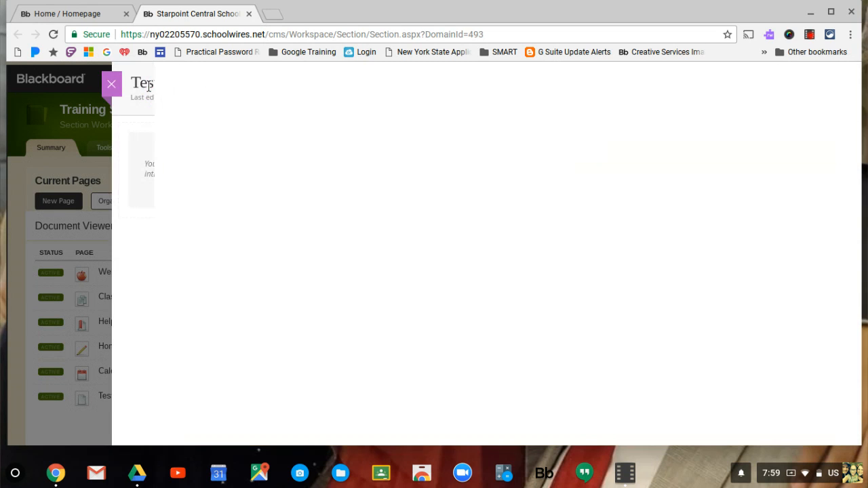
click(109, 84)
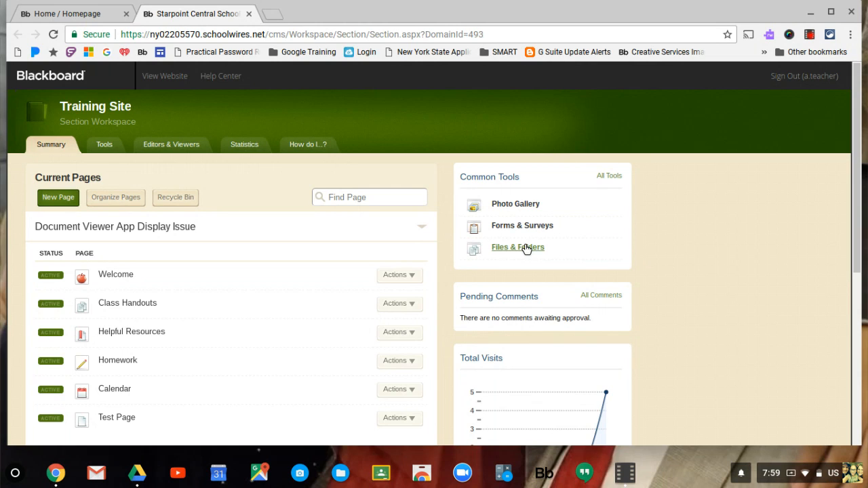
click(526, 249)
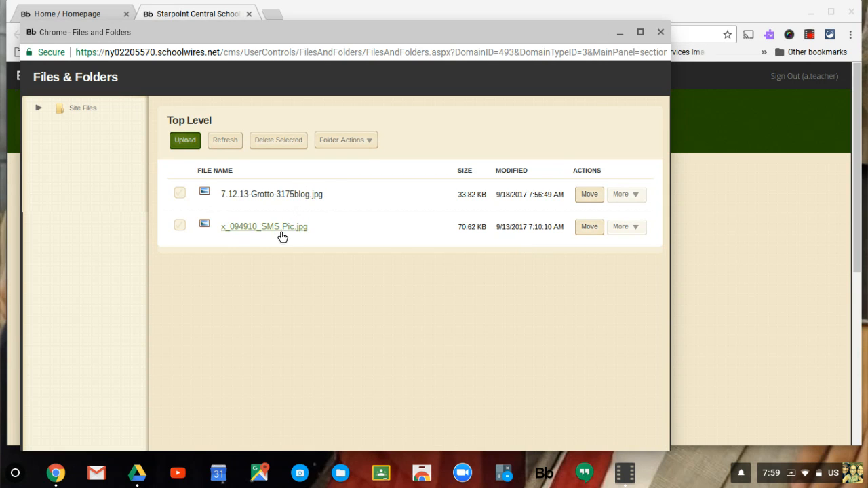
click(662, 32)
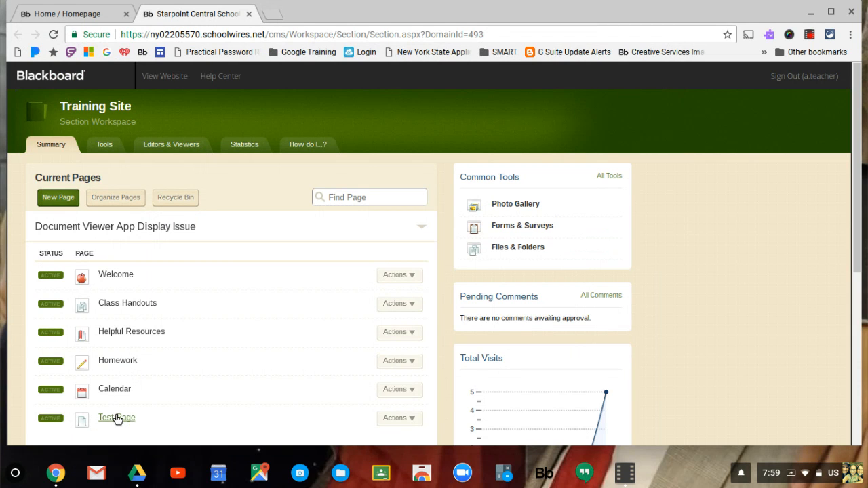
Reopen the Content app on Test Page for editing and start inserting an image
click(117, 418)
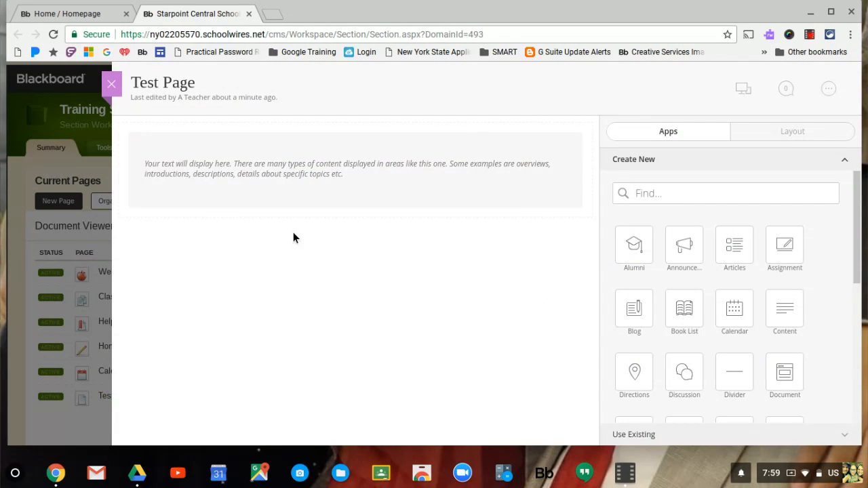
click(353, 173)
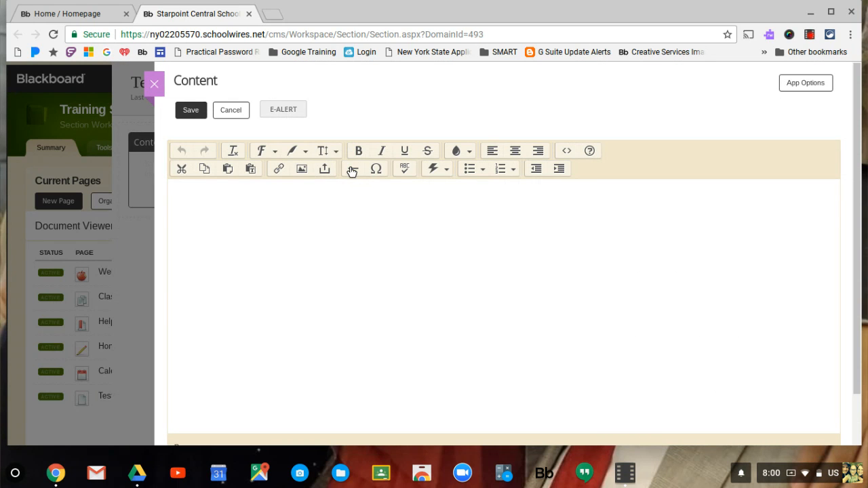
click(301, 170)
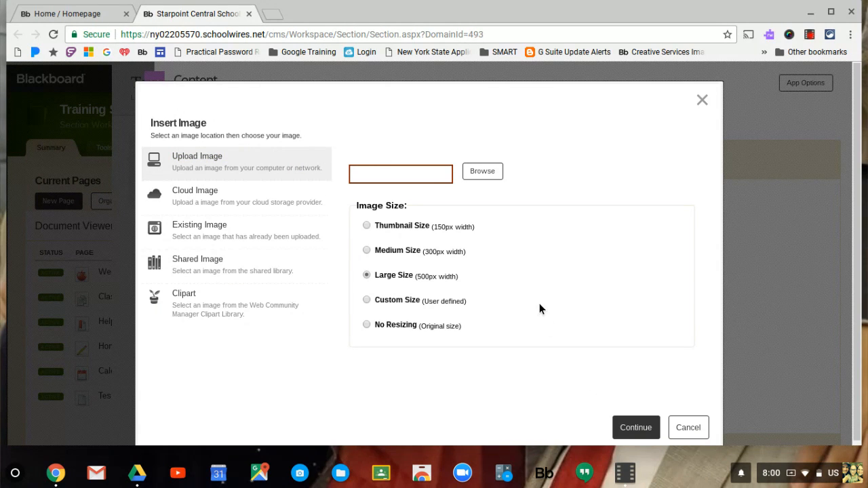
Upload the round Notre Dame Fighting Irish logo from the Notre Dame pics folder and continue to its image attributes
click(477, 170)
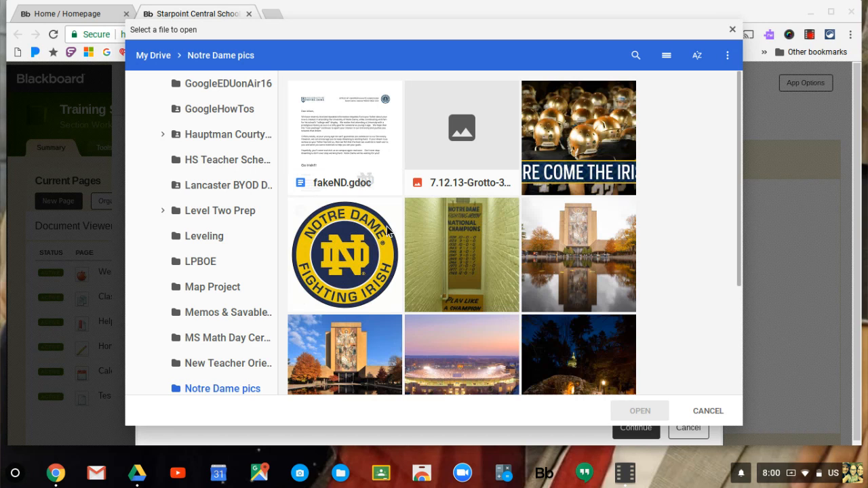
click(318, 264)
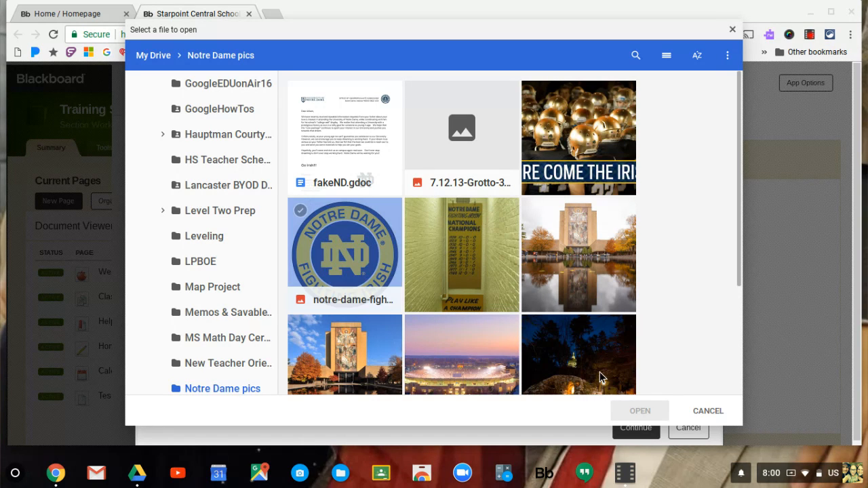
click(641, 412)
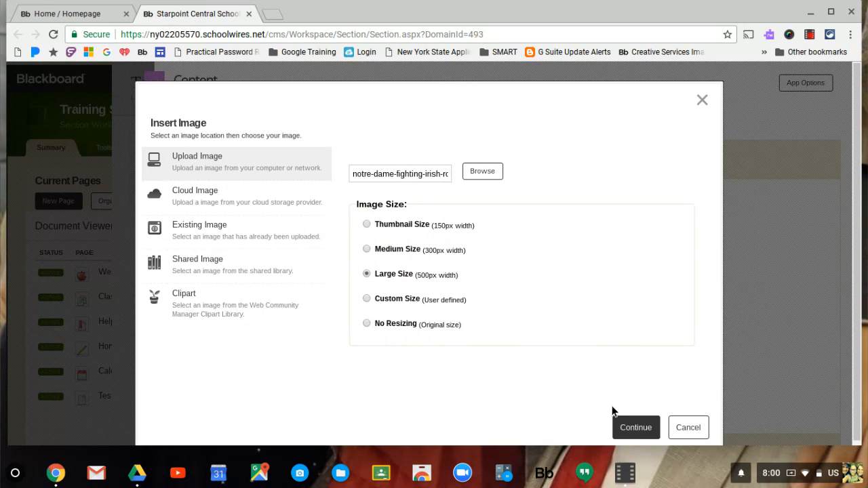
click(627, 426)
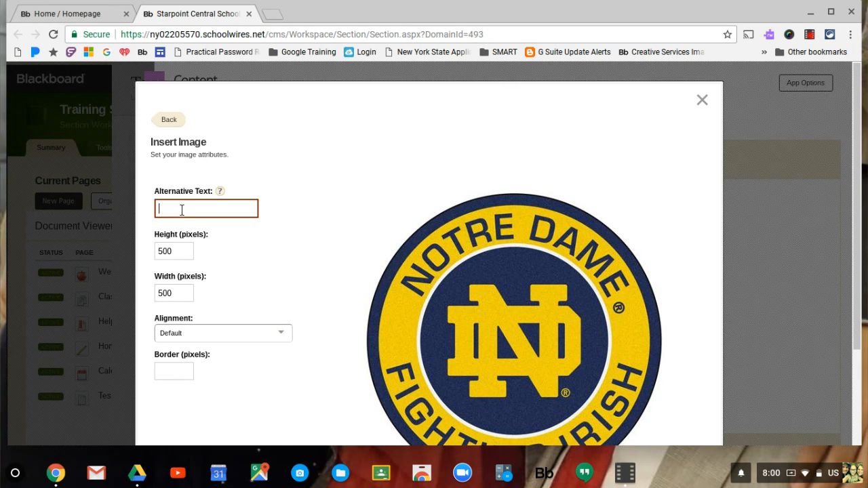
Examine the logo's image attributes, including the available alignment choices
scroll(261, 242, down, 1)
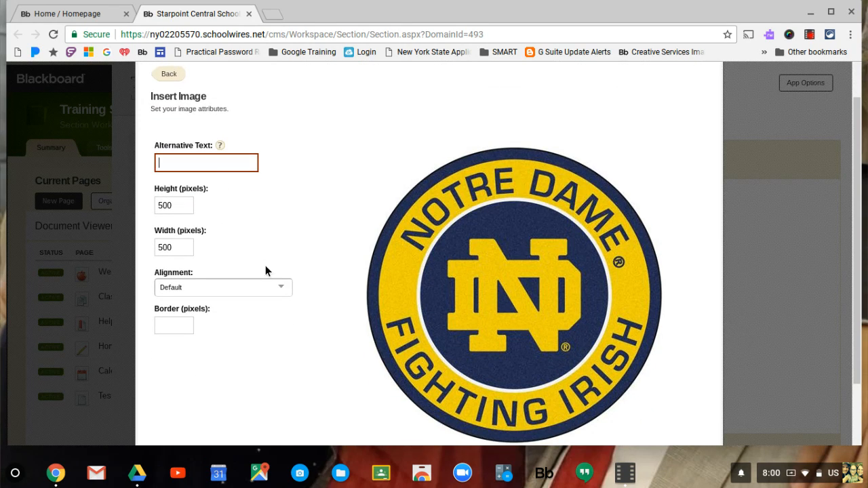
click(279, 291)
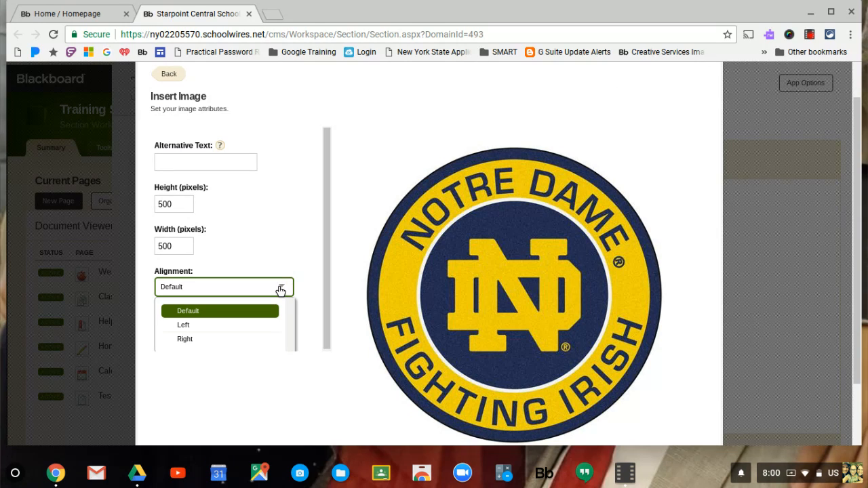
click(285, 237)
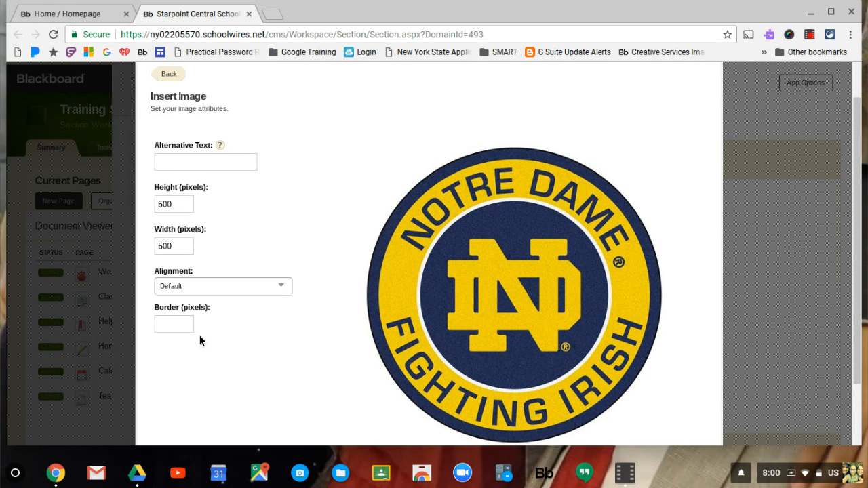
scroll(278, 359, down, 1)
scroll(278, 359, up, 2)
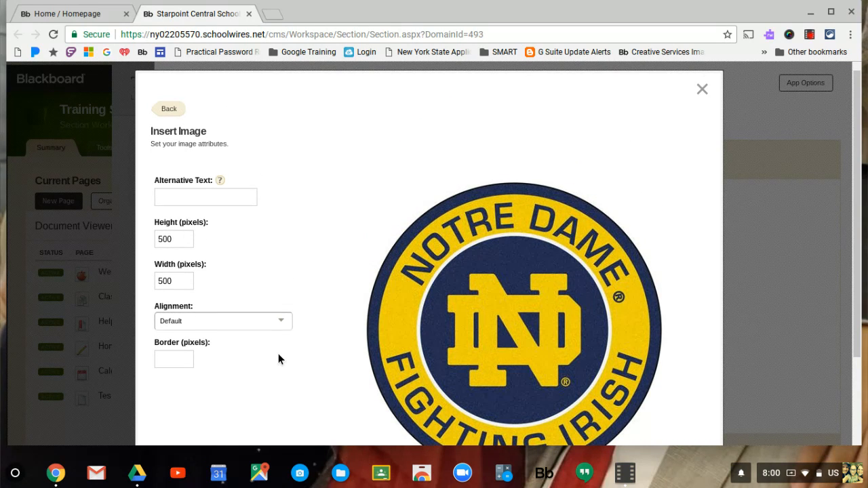
scroll(279, 354, down, 2)
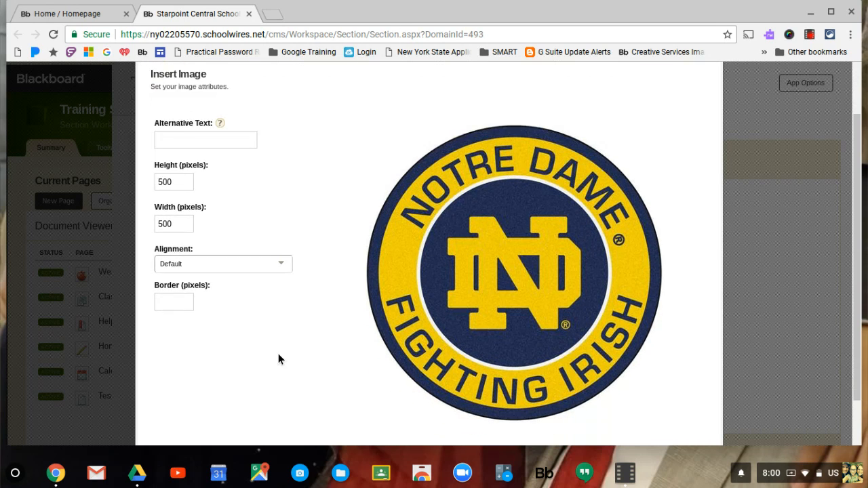
scroll(278, 359, down, 1)
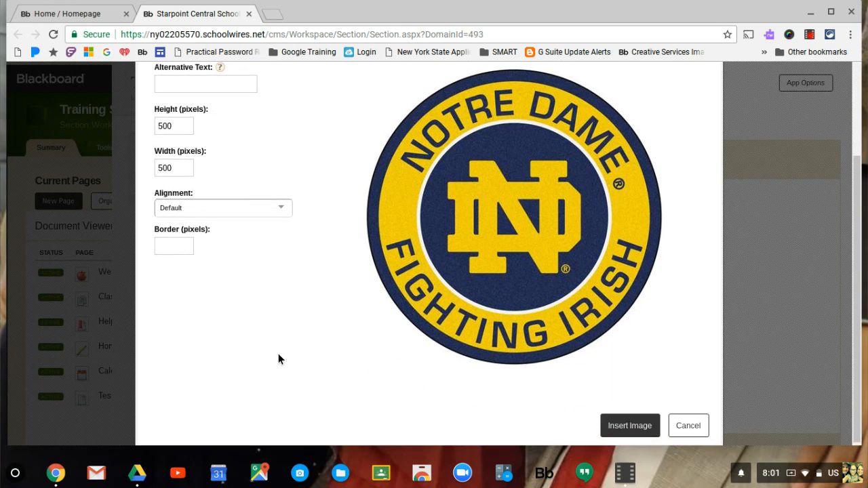
Give the logo the alternative text "ND Logo" and insert it into the content area
click(615, 426)
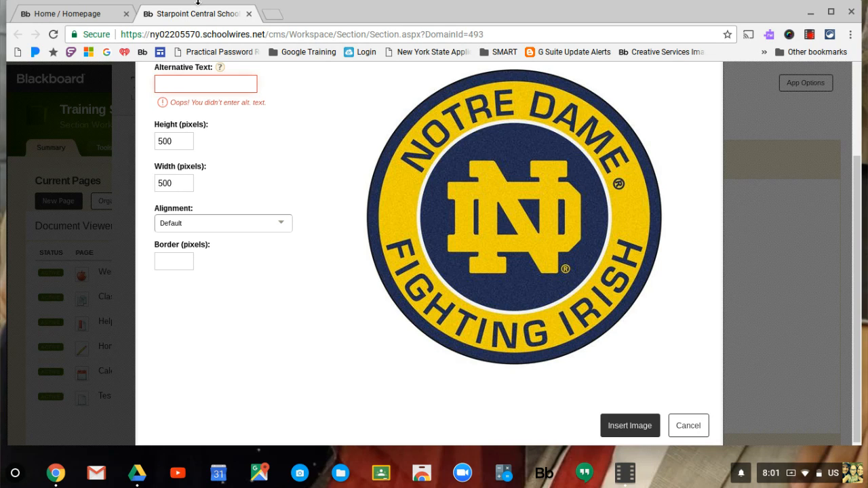
click(201, 82)
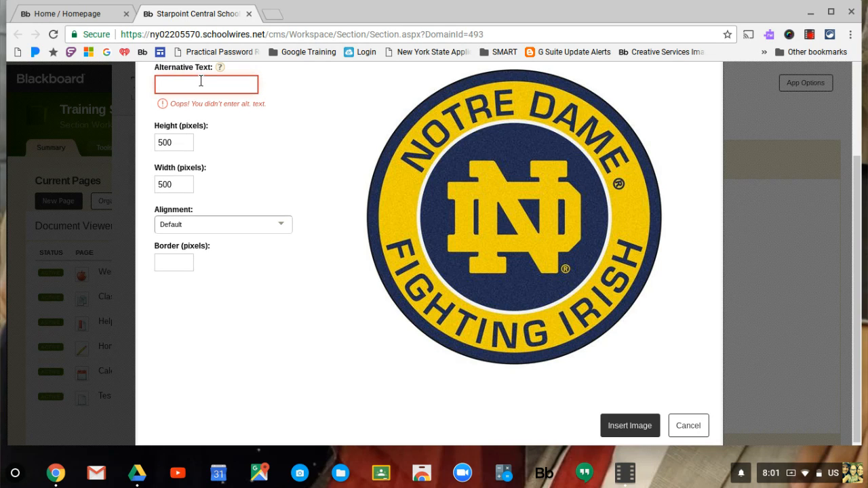
text(ND Logo)
click(633, 426)
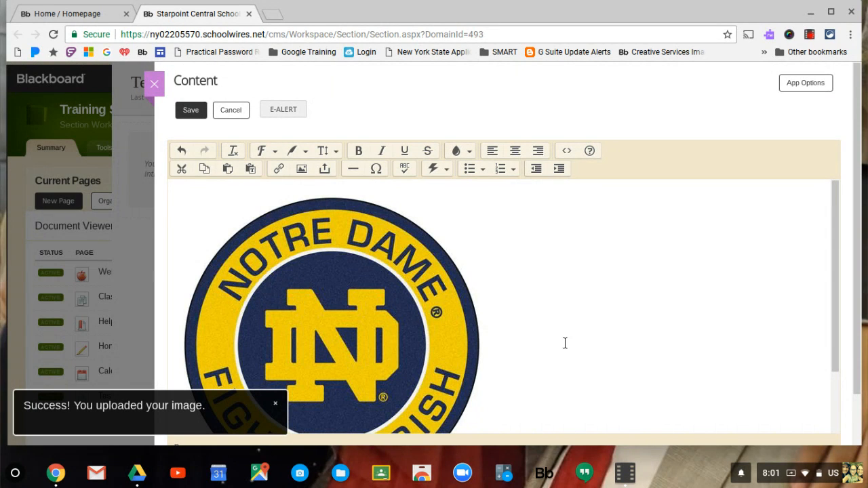
Save the Content app with the inserted logo and return to the Test Page editor
click(190, 111)
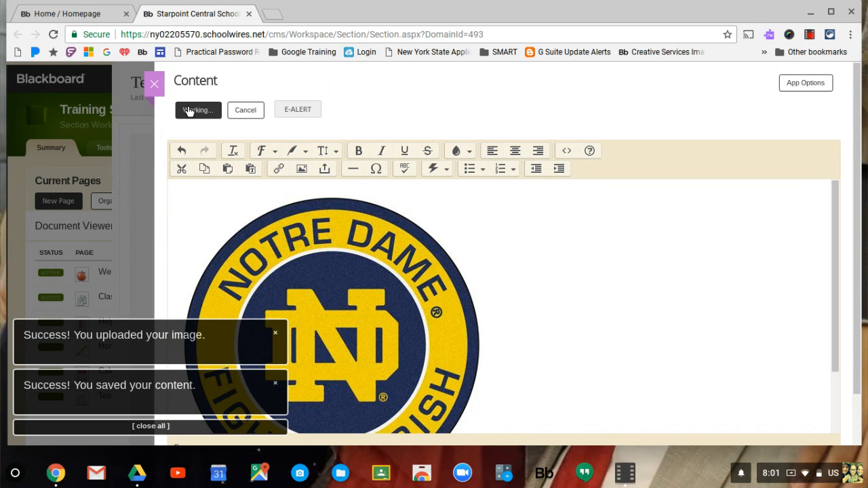
click(154, 85)
scroll(384, 240, down, 1)
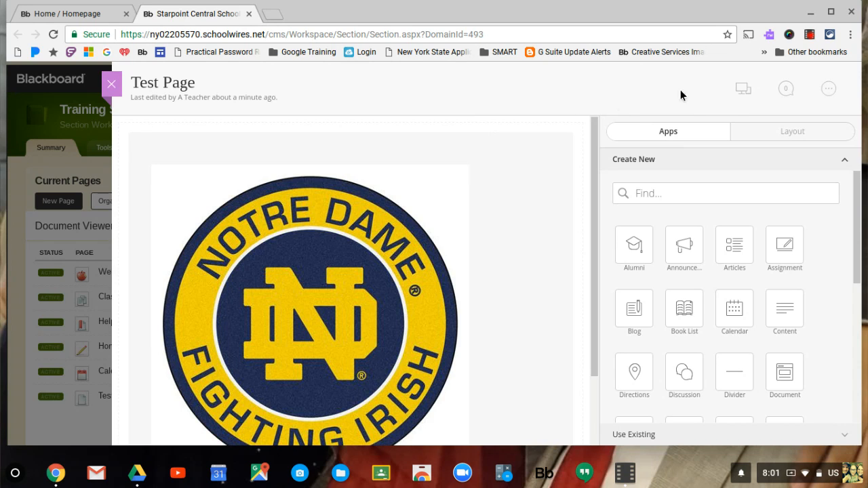
Preview Test Page in the desktop view, examine how the logo displays, and return to the page editor
click(744, 93)
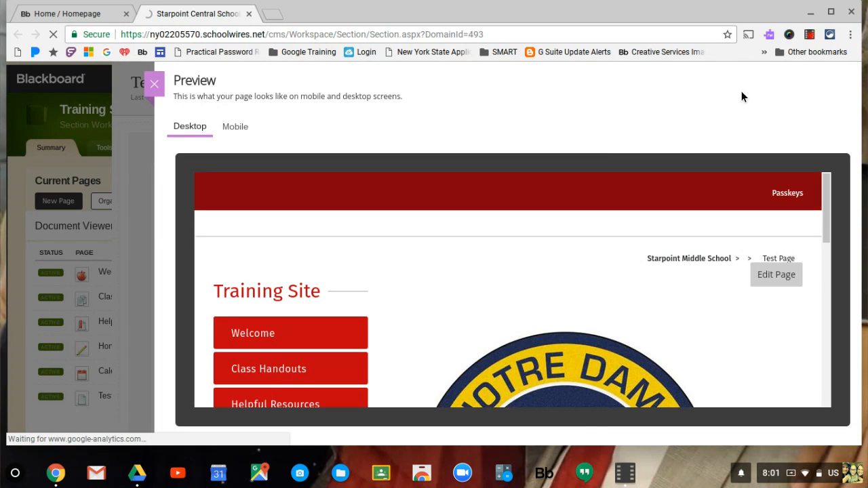
scroll(716, 263, down, 2)
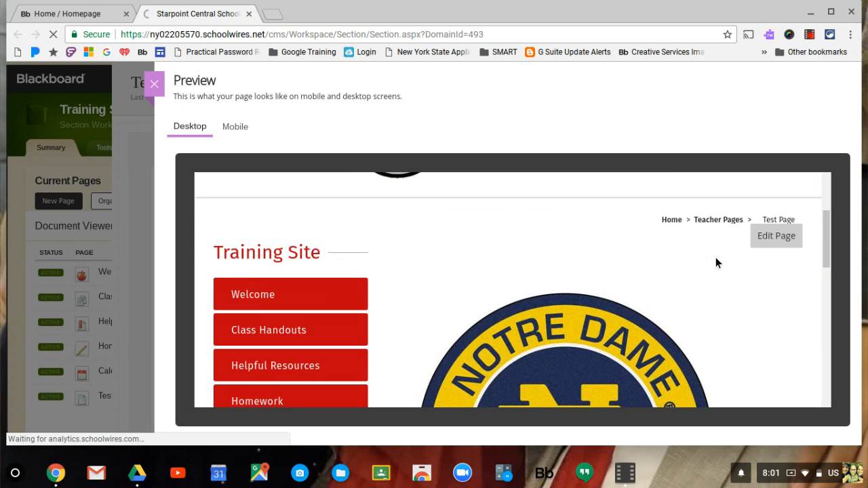
scroll(716, 263, down, 2)
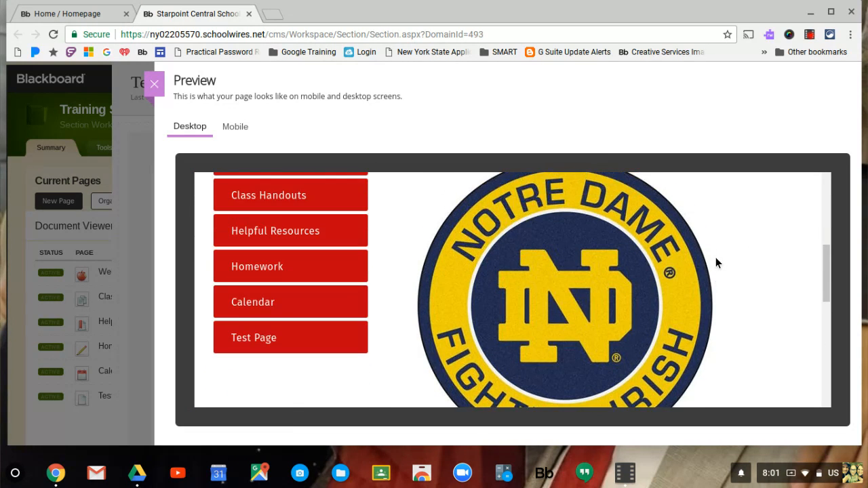
scroll(716, 263, up, 2)
scroll(716, 263, up, 1)
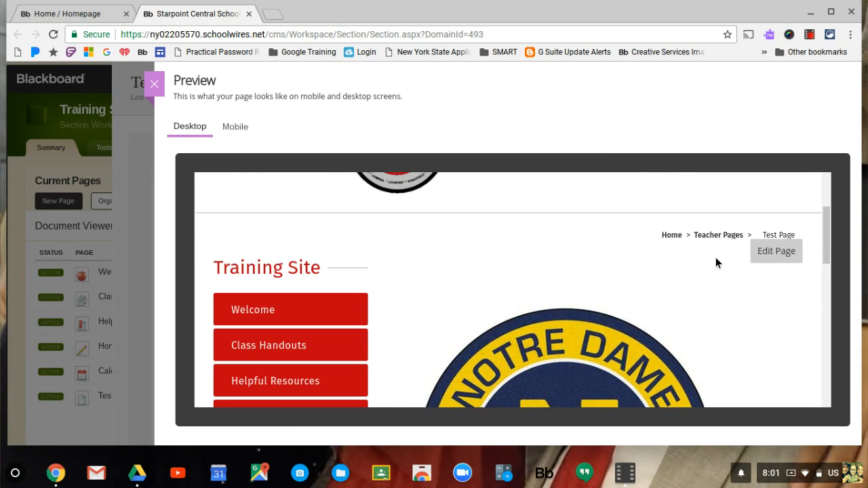
click(154, 84)
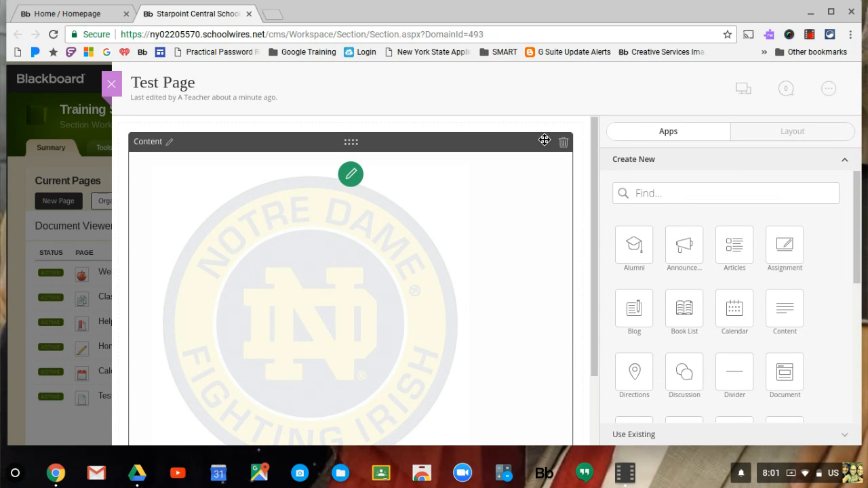
Remove the Content app holding the logo from Test Page
click(564, 143)
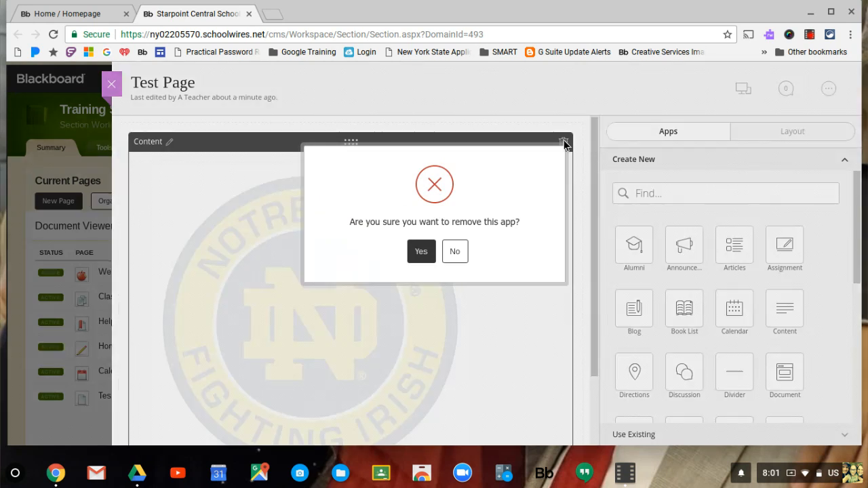
click(429, 253)
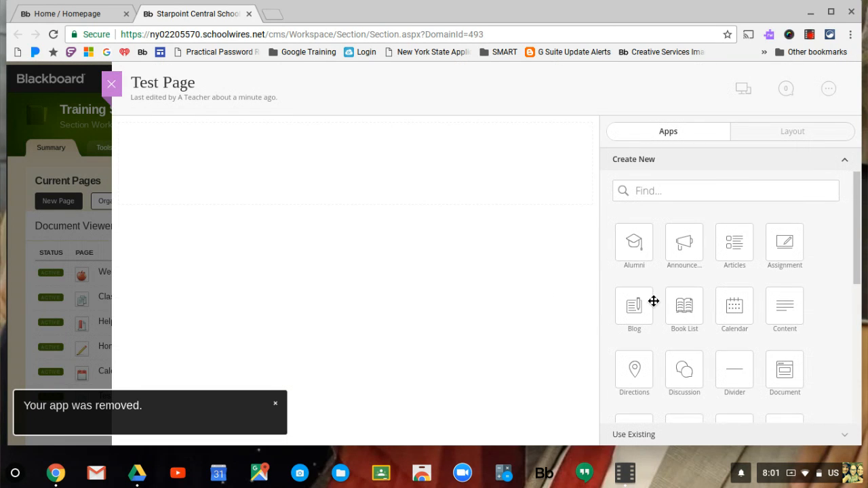
Add a Gallery app to Test Page and start it with a gallery width of 600 pixels
scroll(653, 300, down, 2)
scroll(653, 300, down, 1)
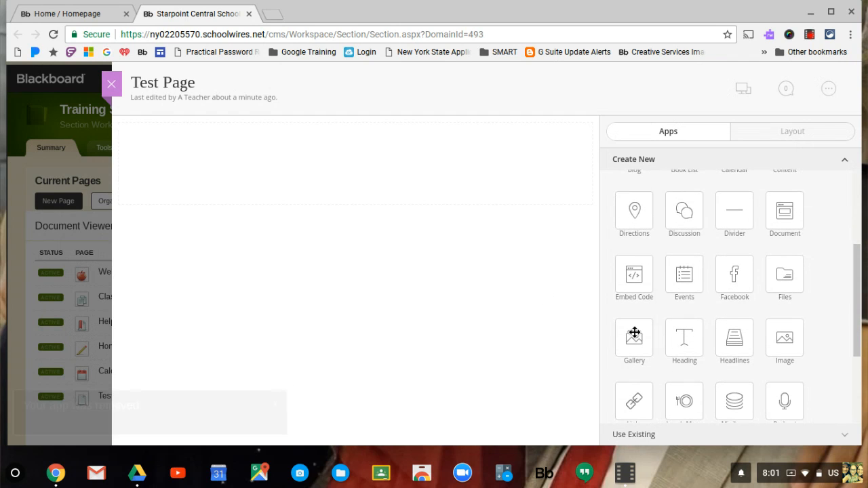
drag(633, 338, 370, 172)
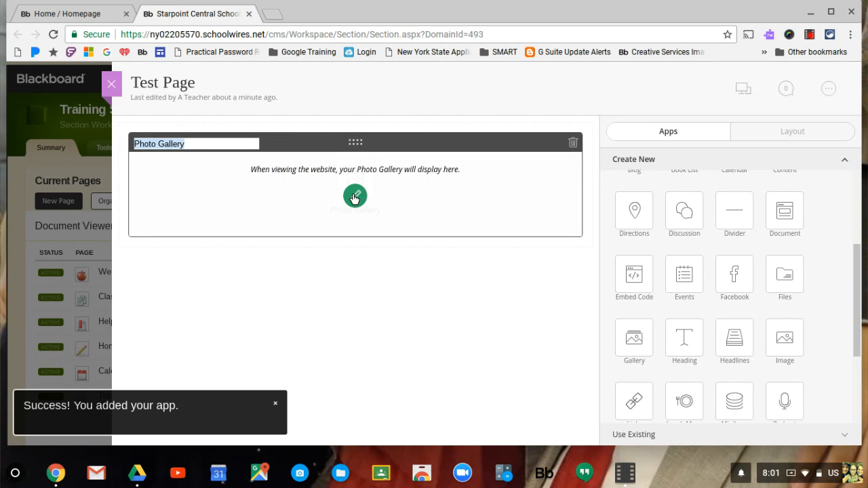
click(354, 196)
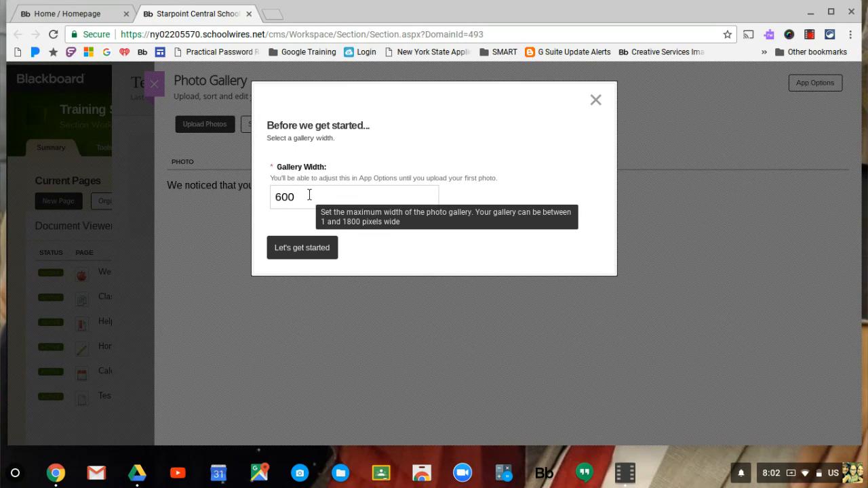
click(296, 254)
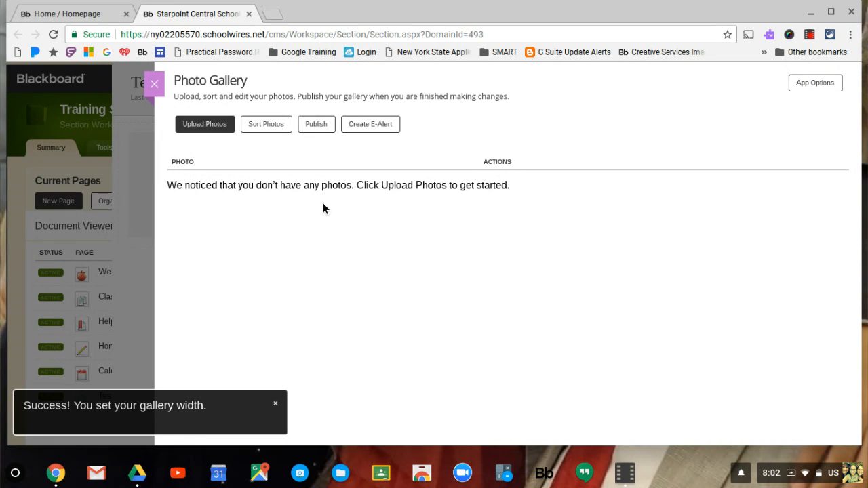
Upload 6f5e5d696ee38a11c01c80dc6b6ae91c.jpg, nd.vs_.navy_.094.jpg and library2_lg.jpg from the Notre Dame pics folder to the photo gallery
click(205, 126)
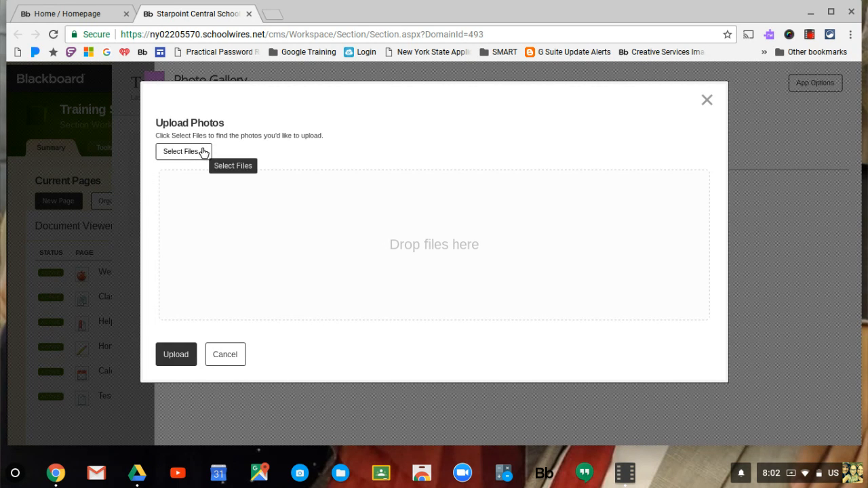
click(203, 151)
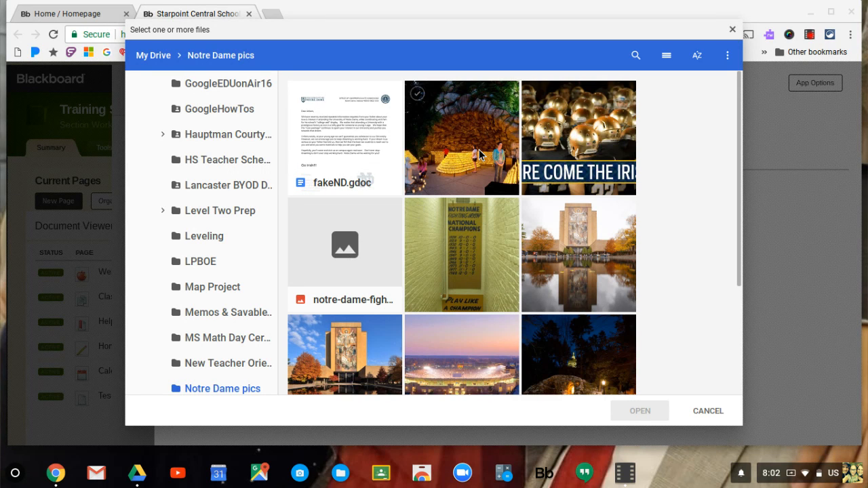
click(423, 235)
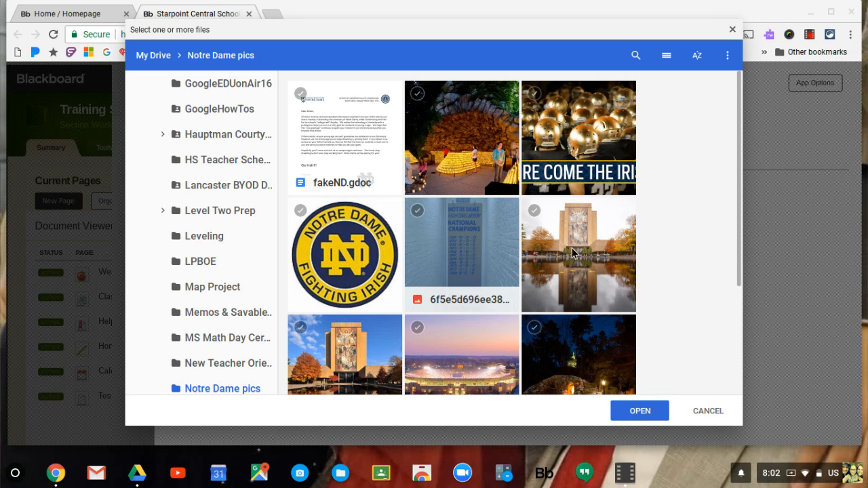
click(599, 257)
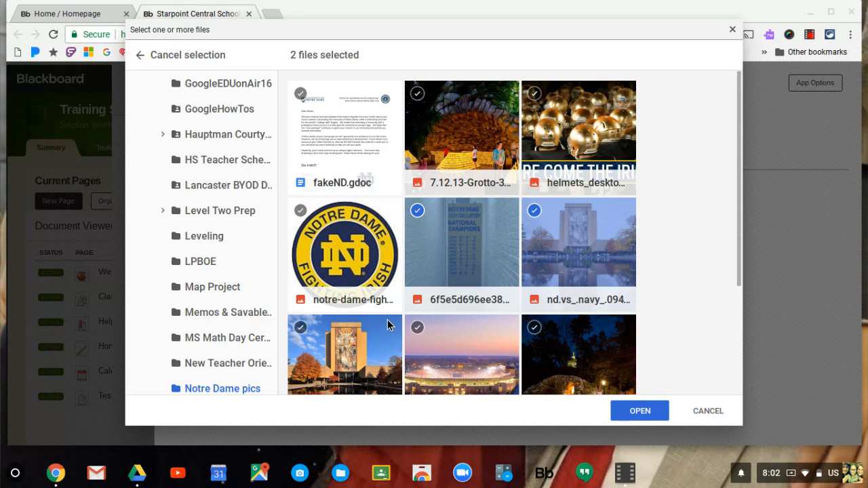
click(337, 344)
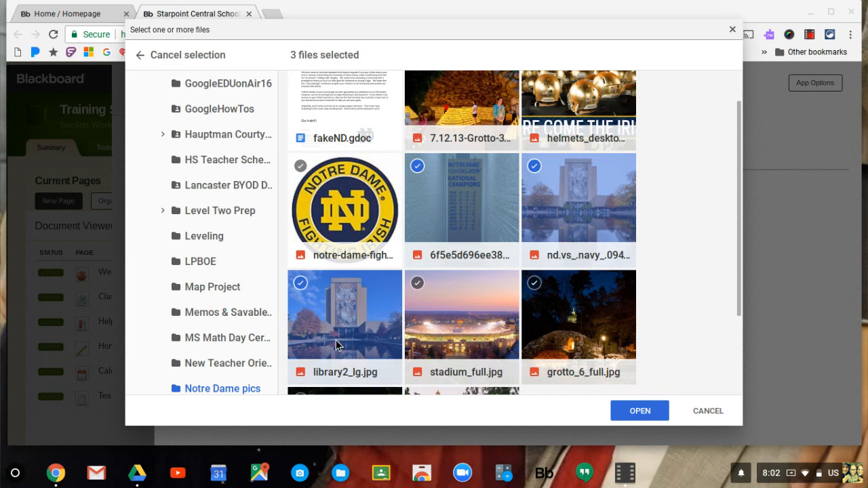
click(650, 410)
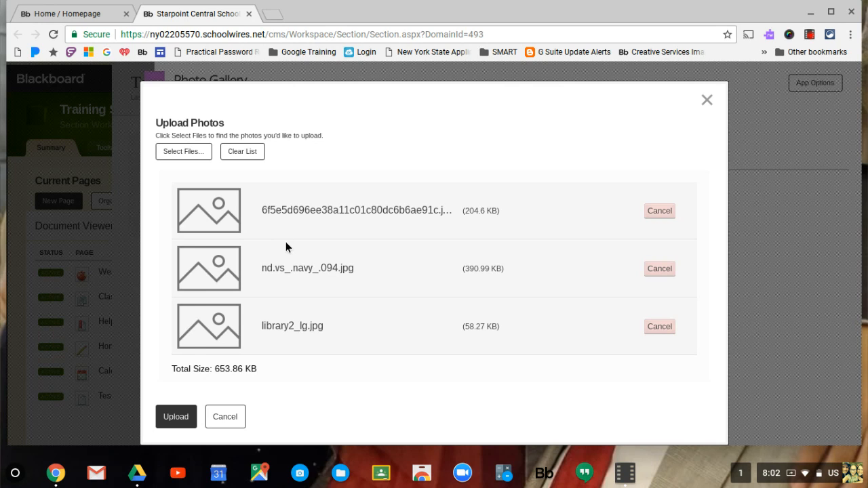
scroll(303, 409, down, 1)
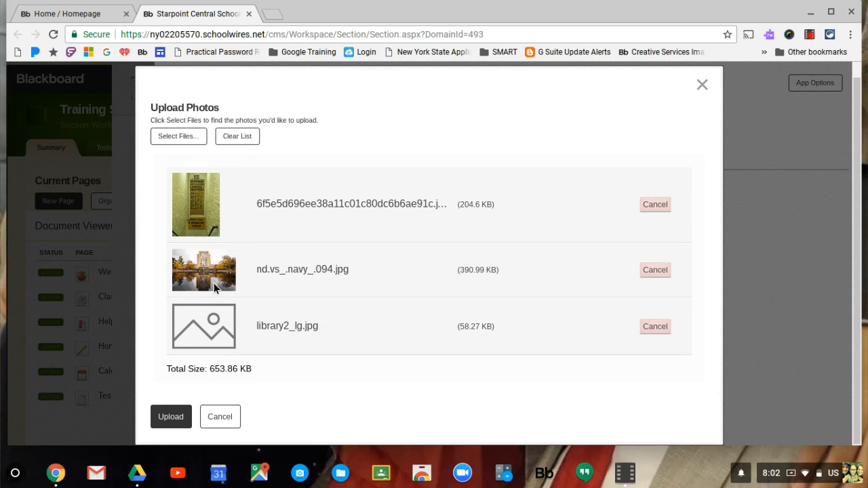
click(166, 418)
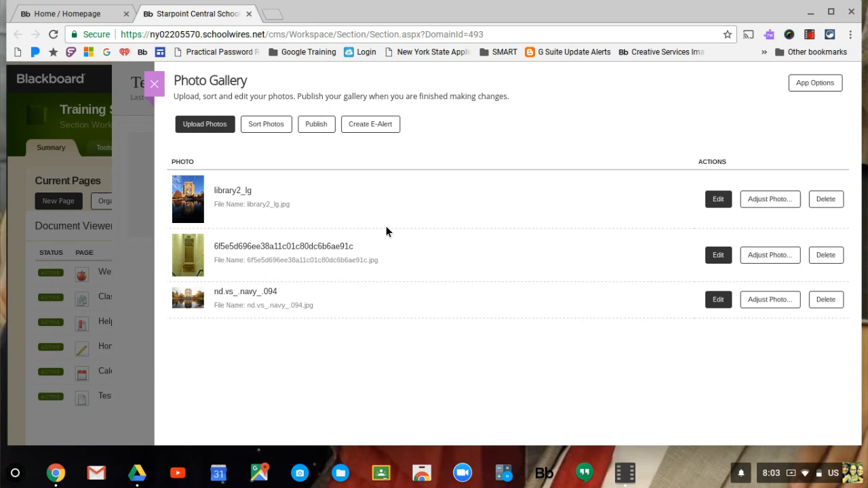
Adjust the National Champions sign photo by enlarging it slightly within its frame, and save the adjustment
click(778, 256)
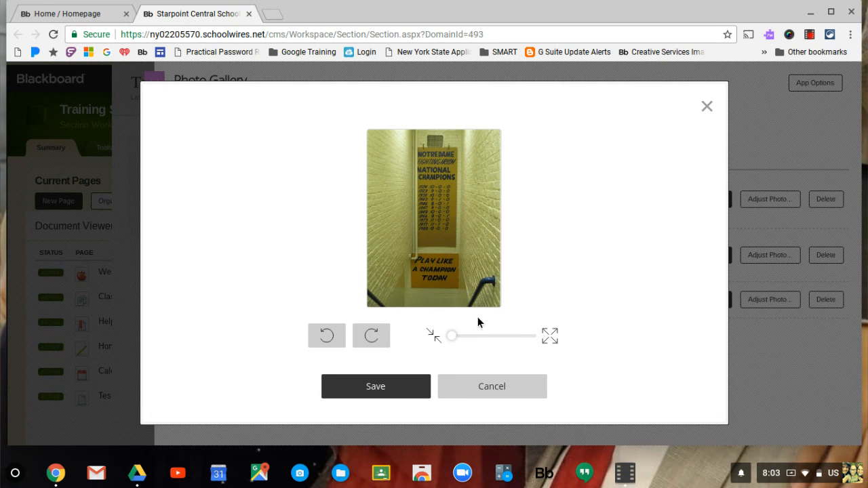
drag(457, 342, 454, 343)
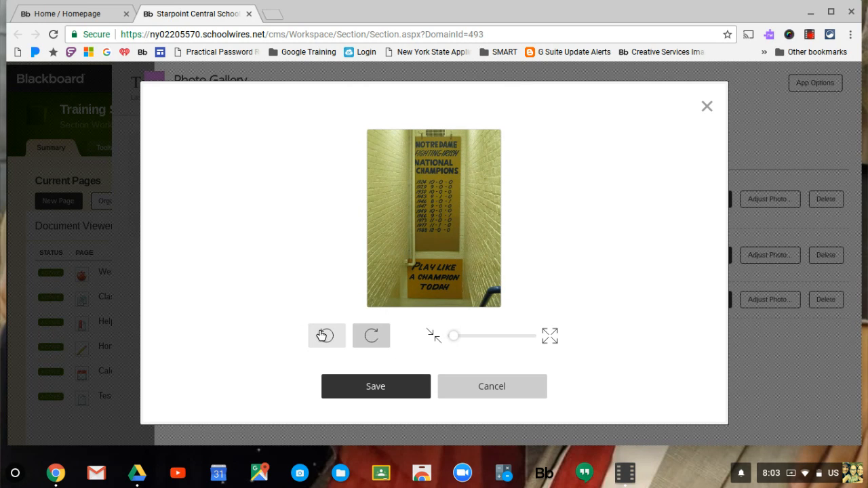
click(390, 392)
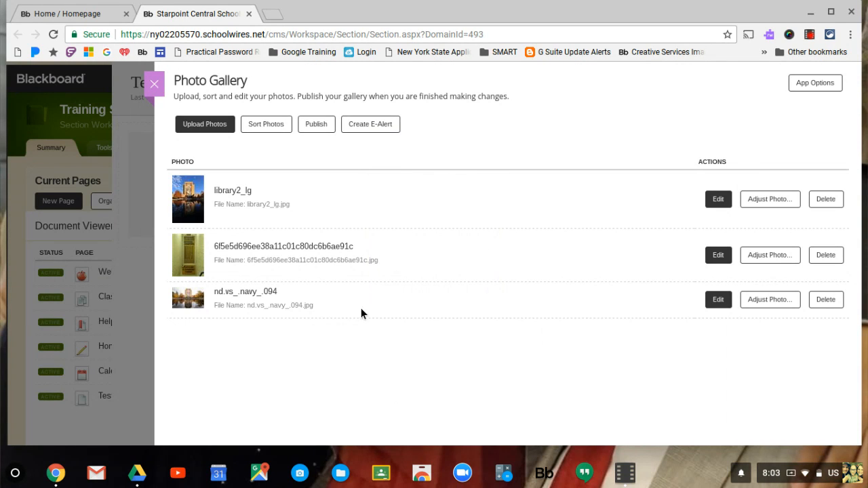
Sort the gallery photos so that library2_lg comes last, and save the order
click(269, 125)
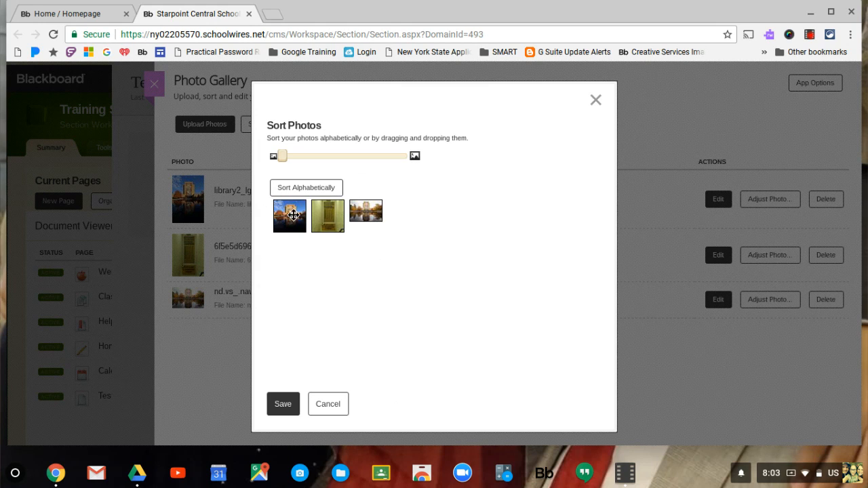
drag(286, 209, 375, 211)
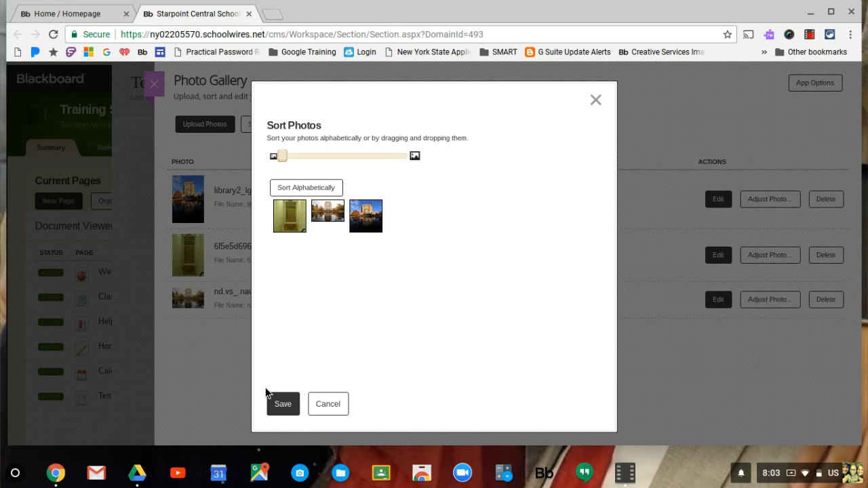
click(276, 403)
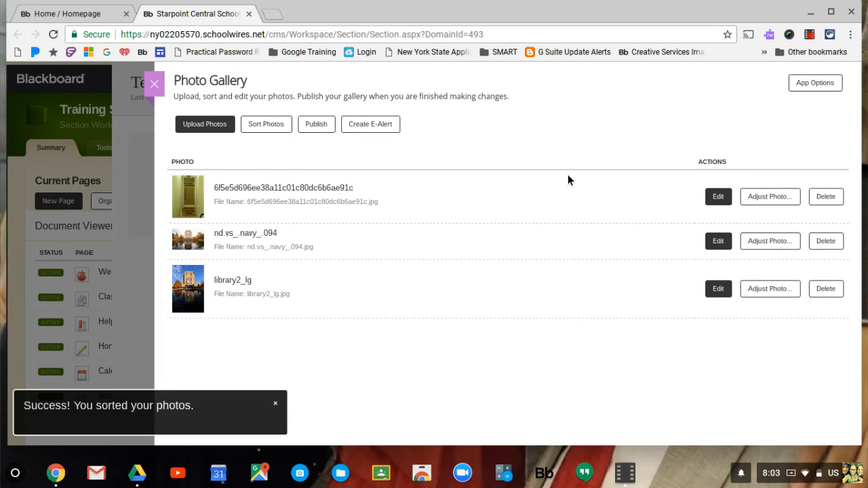
Change the title of the National Champions sign photo to "Play Like a Champion" and save it
click(717, 196)
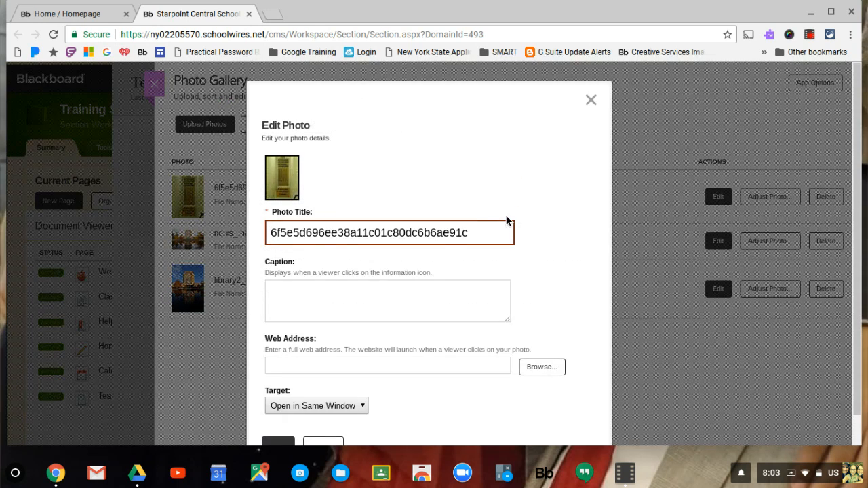
drag(479, 232, 219, 235)
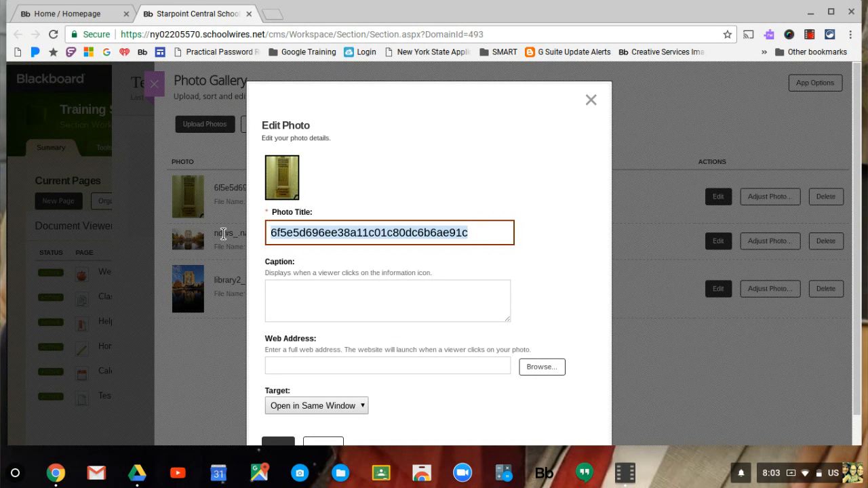
key(BackSpace)
text(Play )
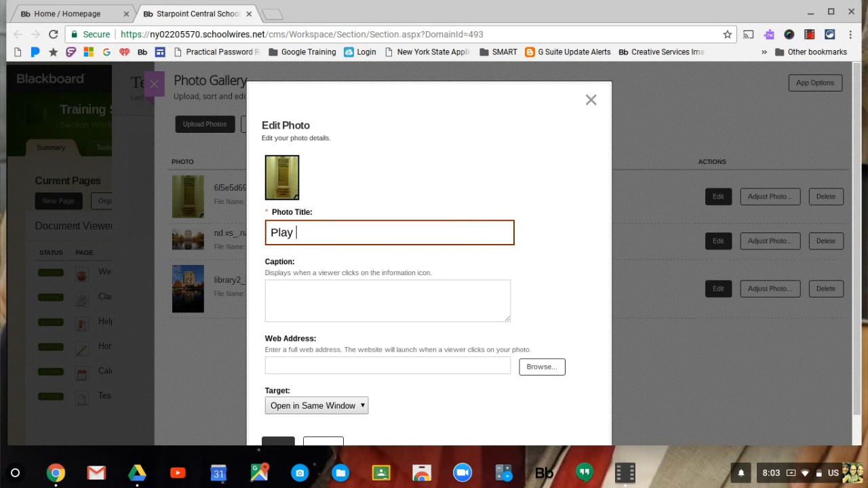
text(Like a Champion)
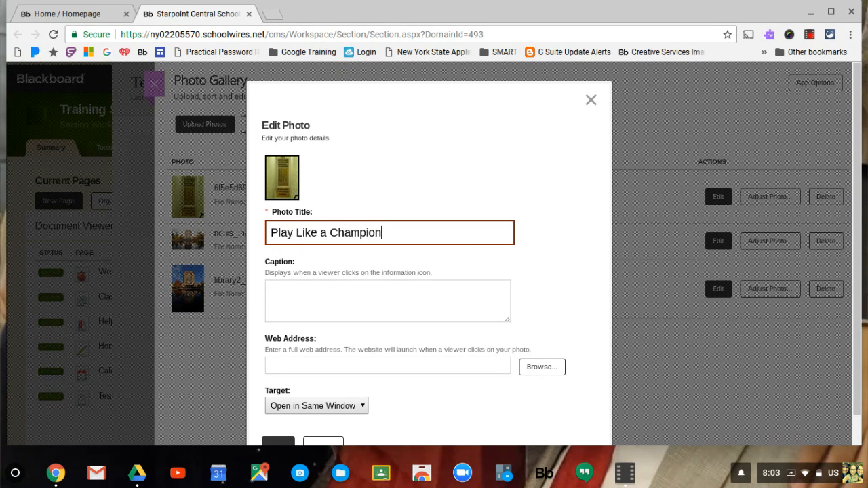
scroll(350, 342, down, 1)
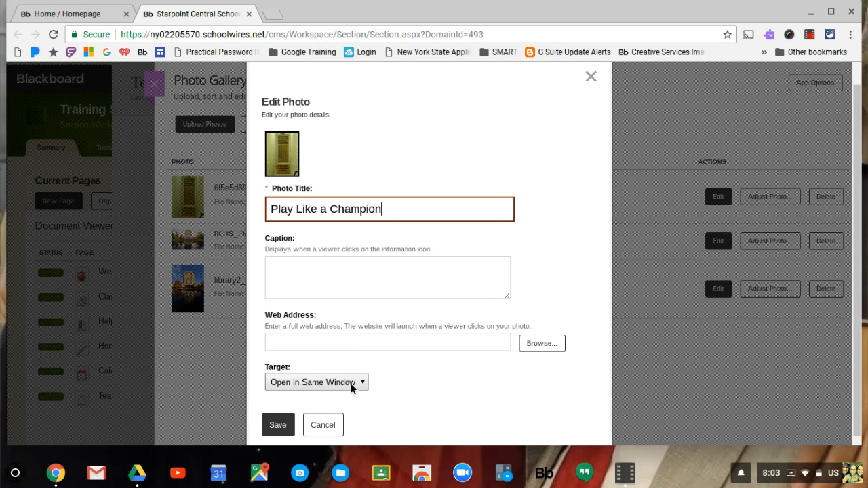
click(278, 425)
Change the title of the nd.vs_.navy_.094 photo to "Touchdown Jesus" and save it
click(717, 243)
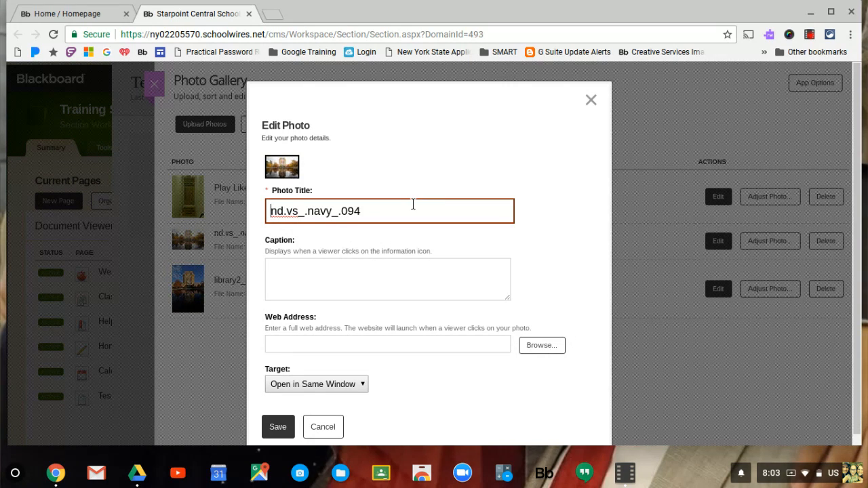
drag(271, 210, 365, 207)
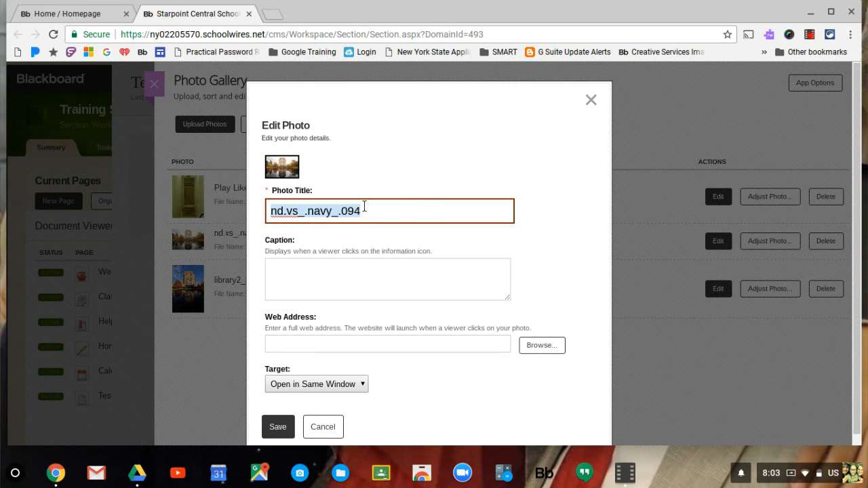
key(BackSpace)
text(Touchdown Jesus)
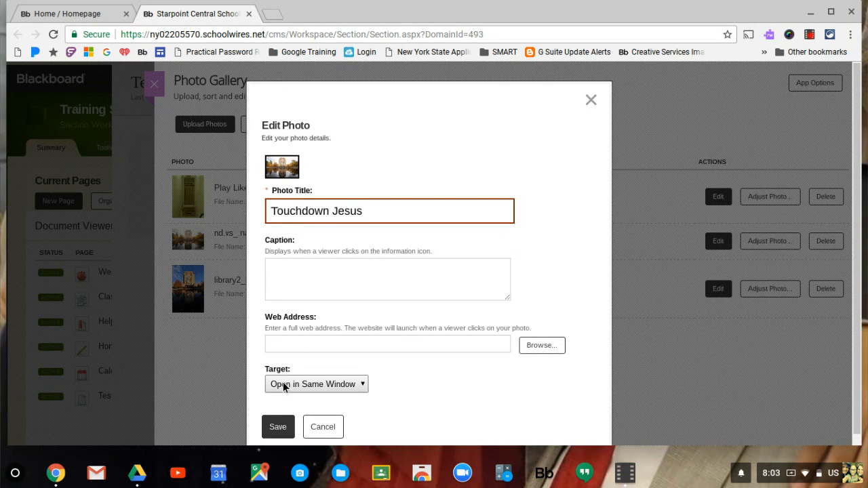
click(277, 425)
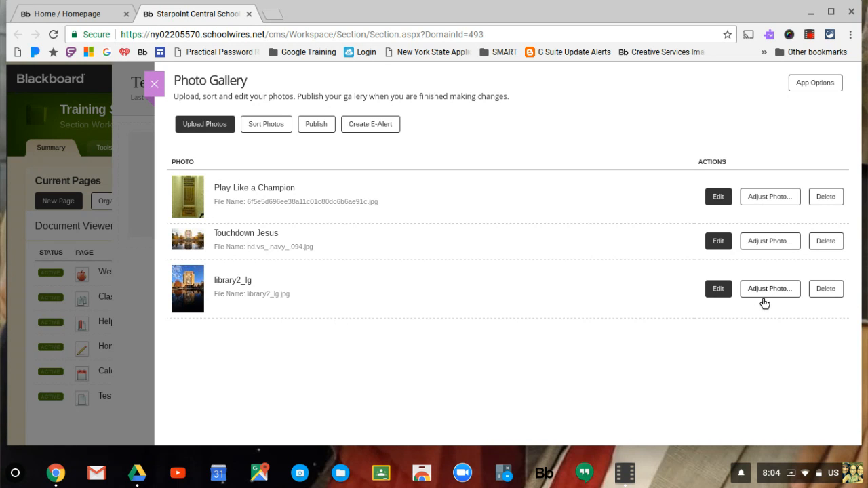
Delete the library2_lg photo from the gallery, then publish the photo gallery and return to Test Page
click(826, 290)
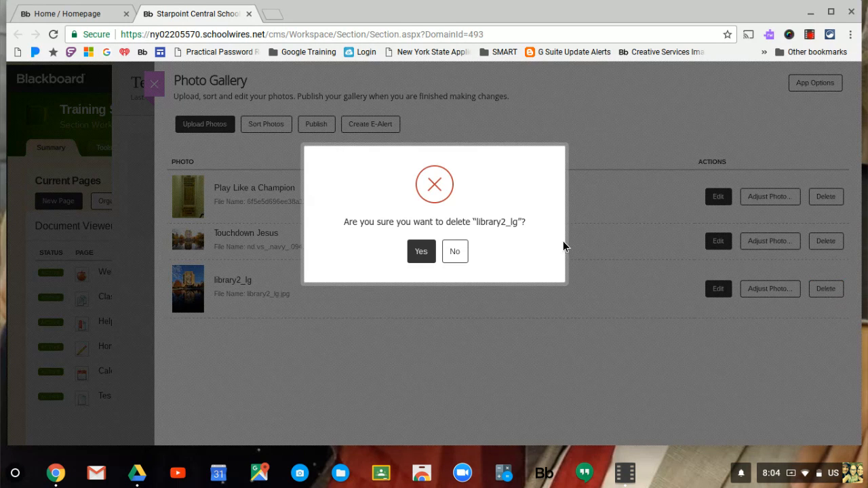
click(420, 251)
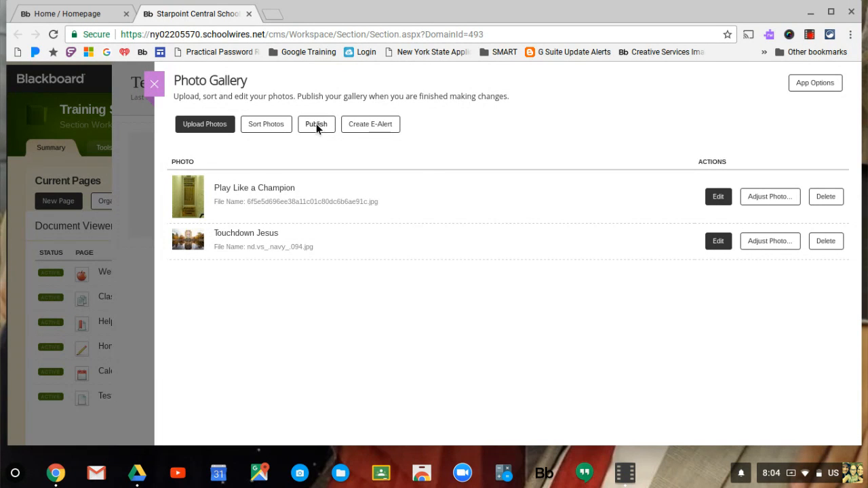
click(316, 125)
click(420, 251)
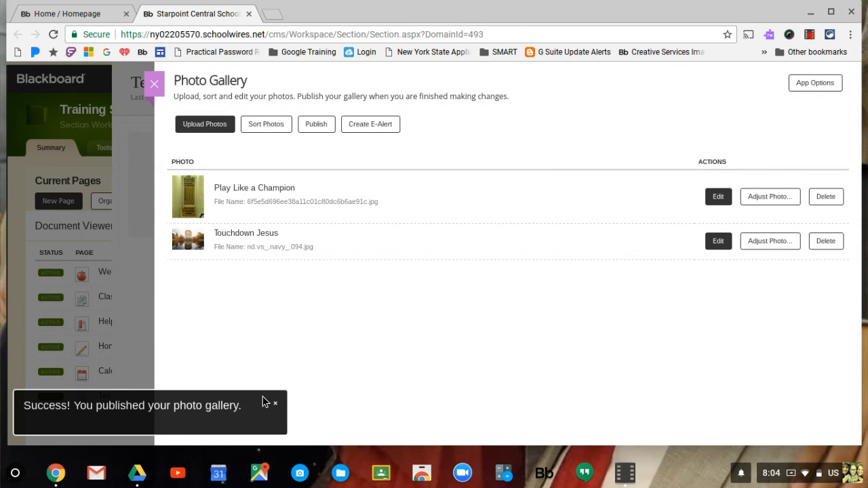
click(155, 85)
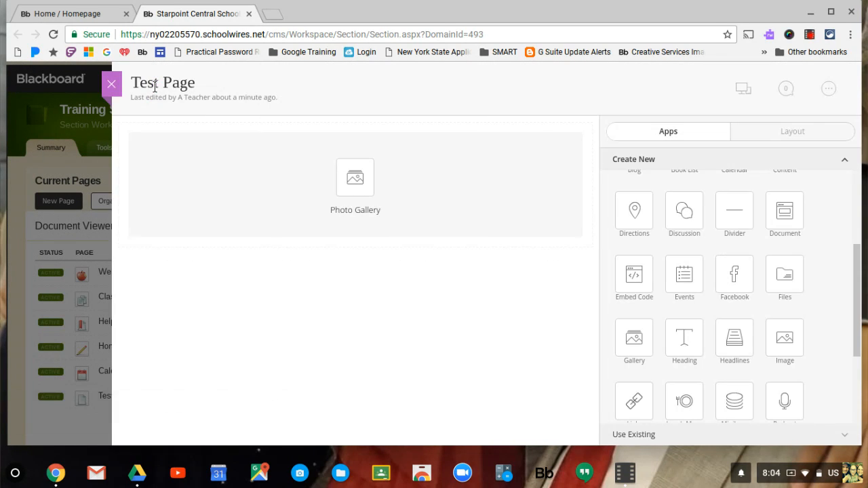
Preview Test Page in the desktop view, examine how the gallery photos display and advance, and close the preview
click(741, 89)
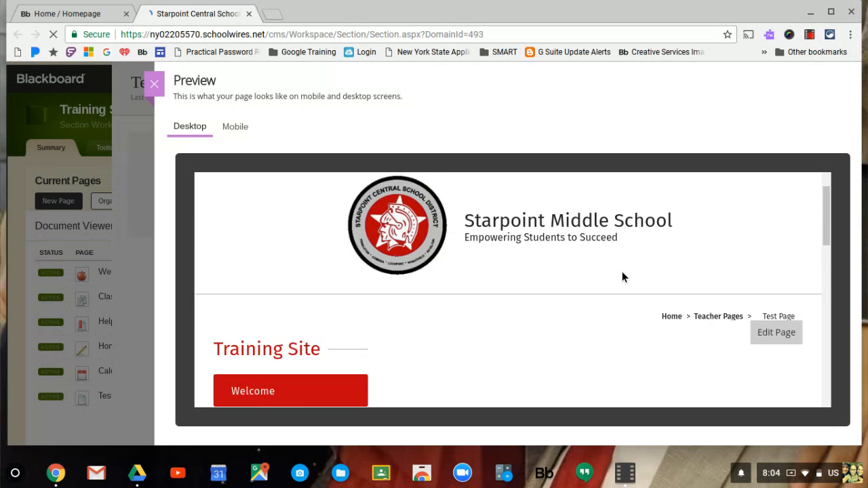
scroll(622, 271, down, 1)
scroll(622, 271, down, 3)
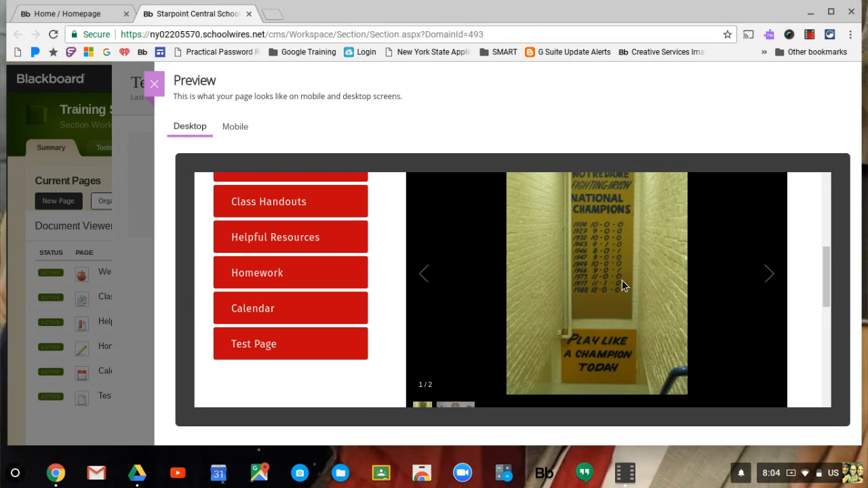
scroll(622, 281, up, 1)
scroll(622, 280, down, 2)
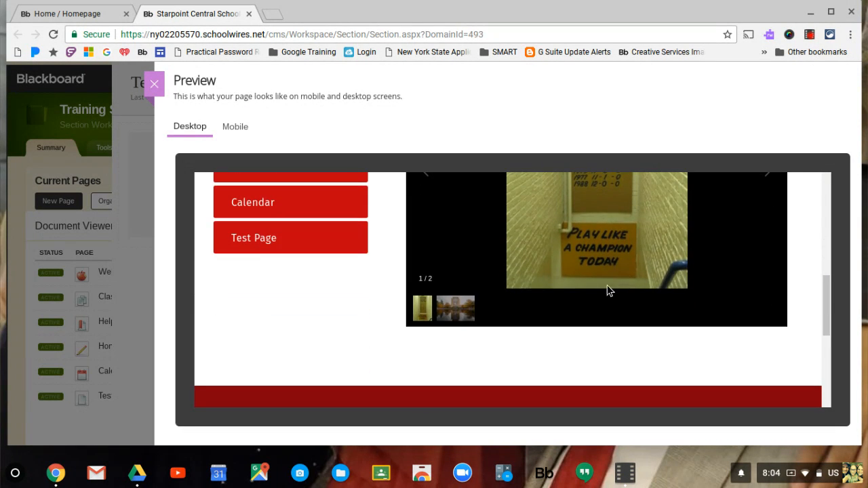
scroll(498, 302, up, 2)
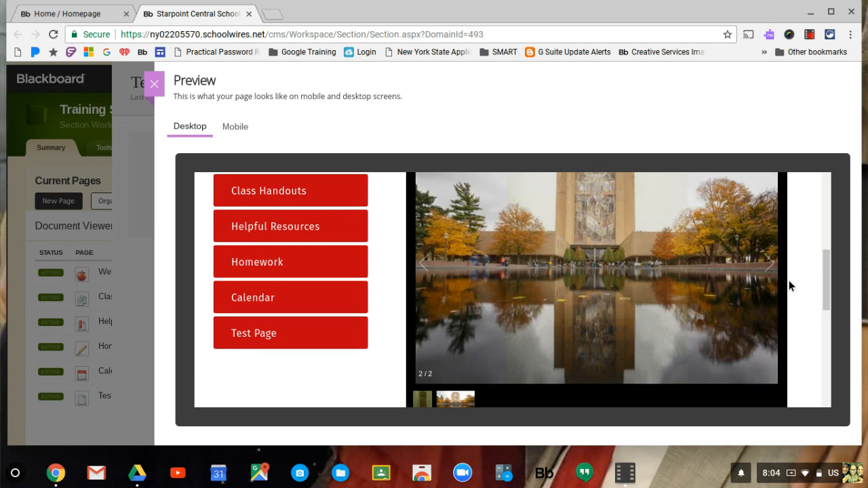
click(765, 265)
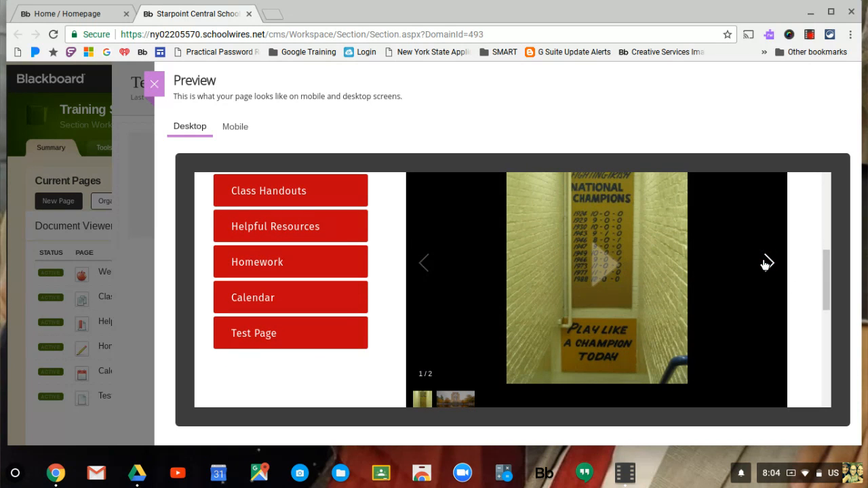
scroll(601, 266, up, 3)
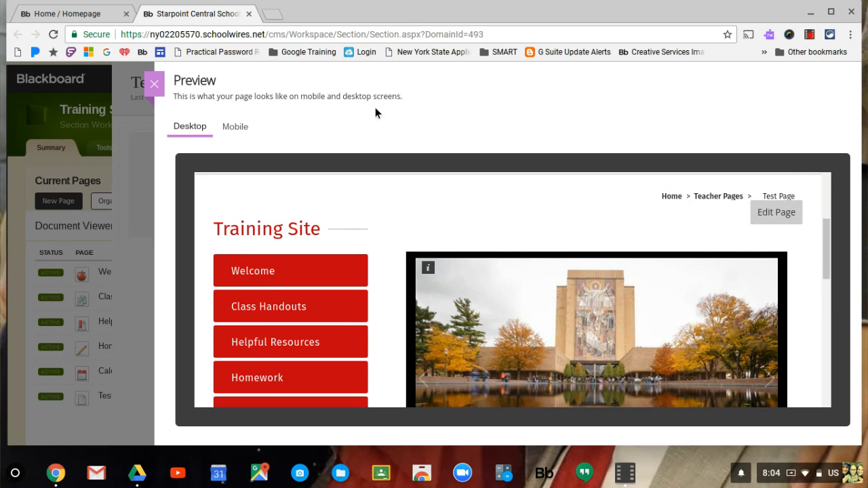
click(152, 85)
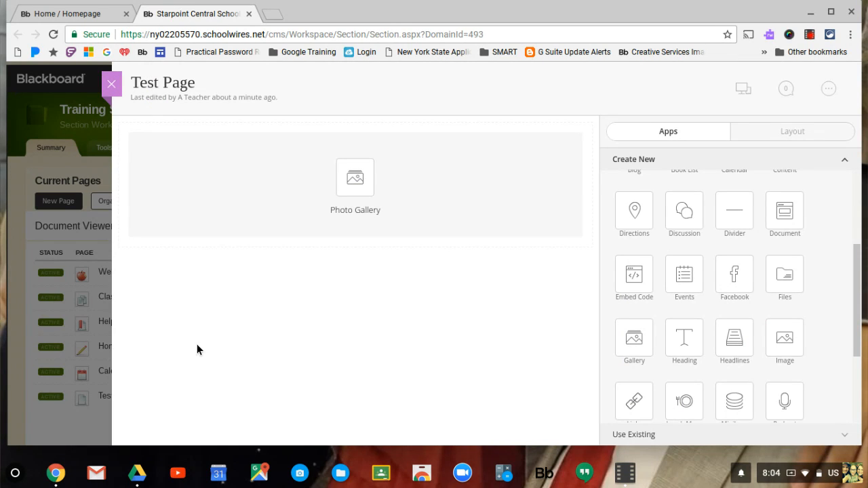
Delete the Photo Gallery app from Test Page and confirm its removal
mouse_move(349, 180)
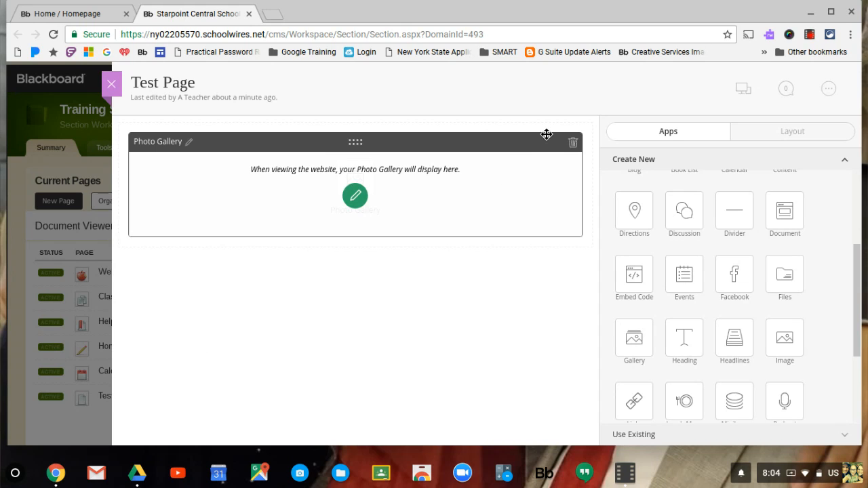
click(574, 142)
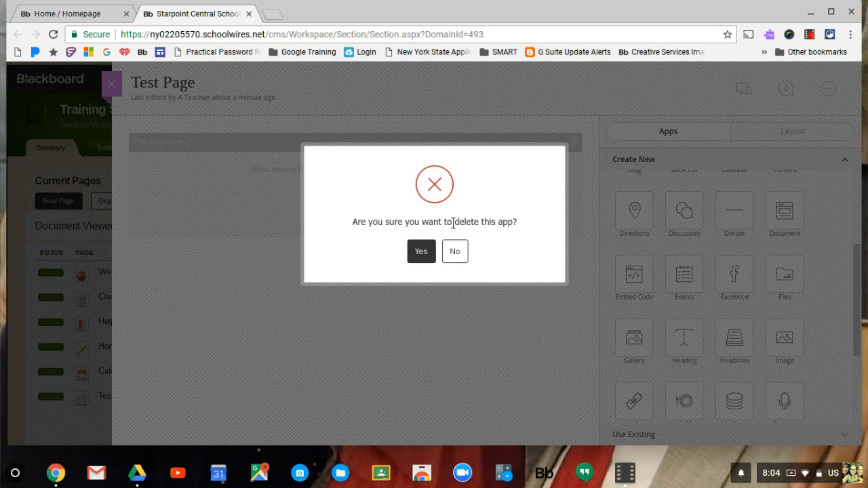
click(419, 254)
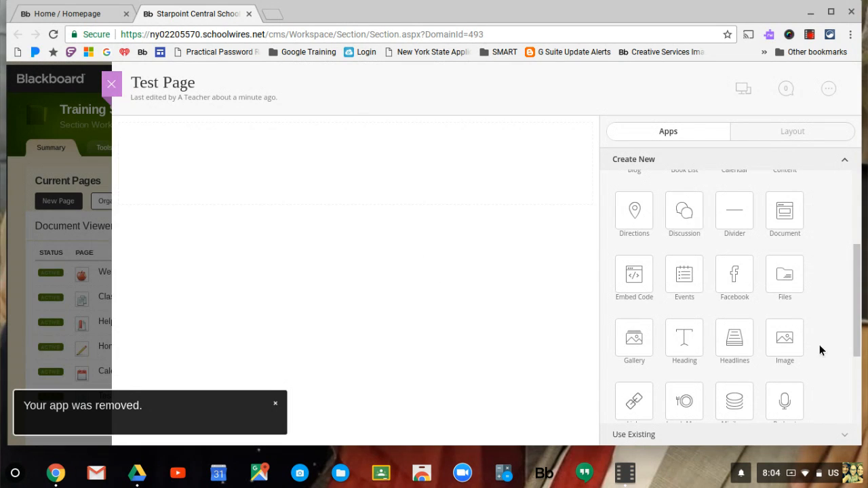
Add an Image app to the empty Test Page layout and open it for editing
drag(787, 341, 400, 170)
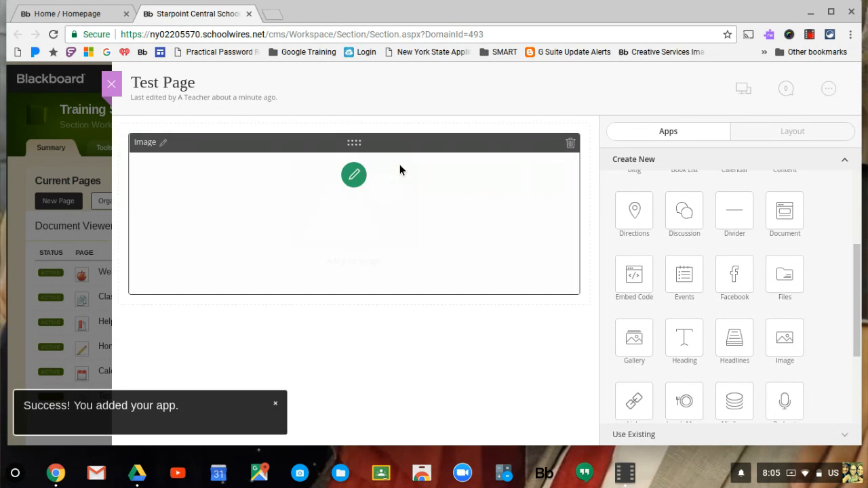
click(355, 175)
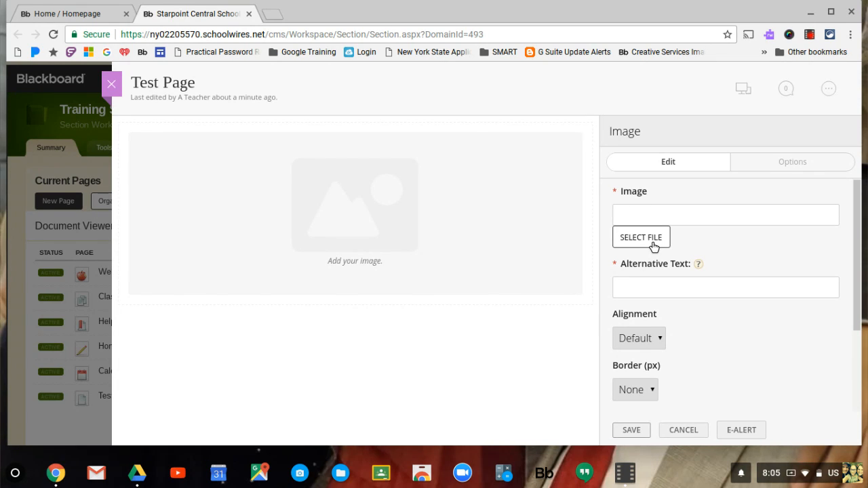
click(618, 482)
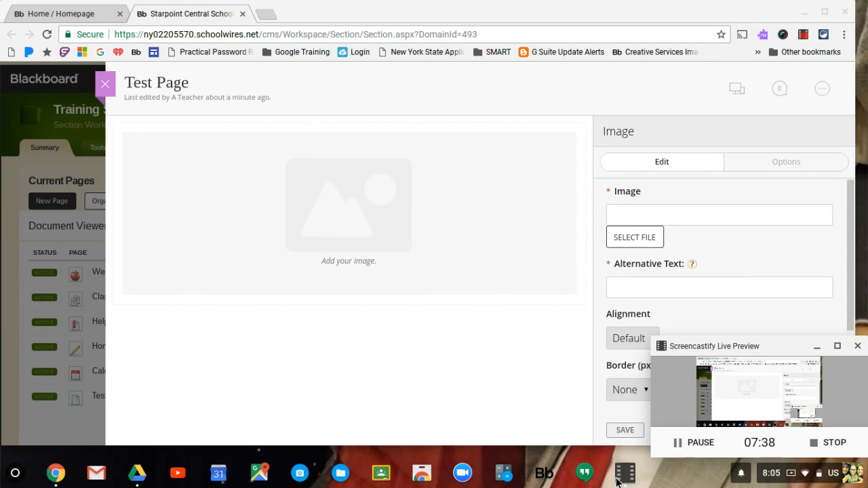